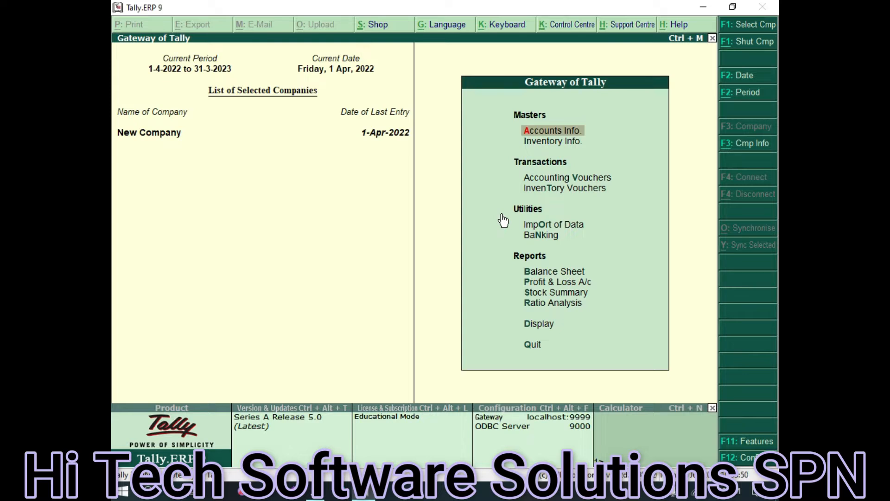
Open the Company Info menu from the Gateway of Tally
click(741, 148)
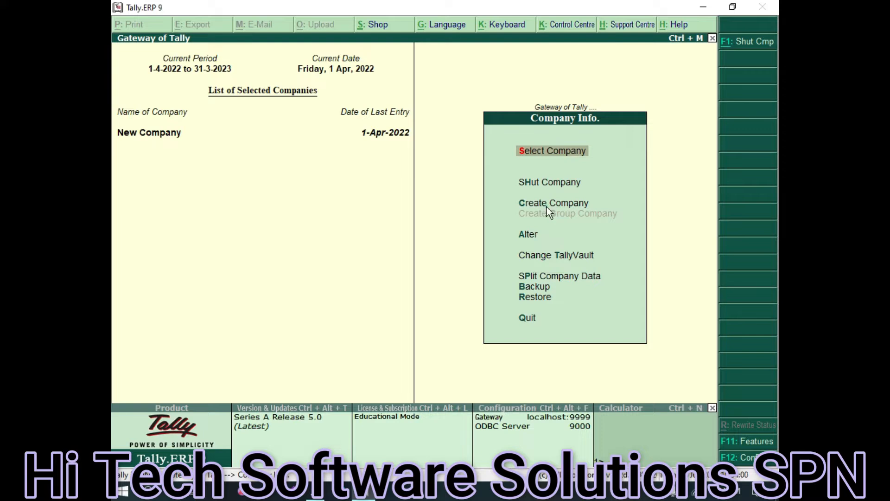
Start creating a new company and name it Junaid Enterprises
click(534, 208)
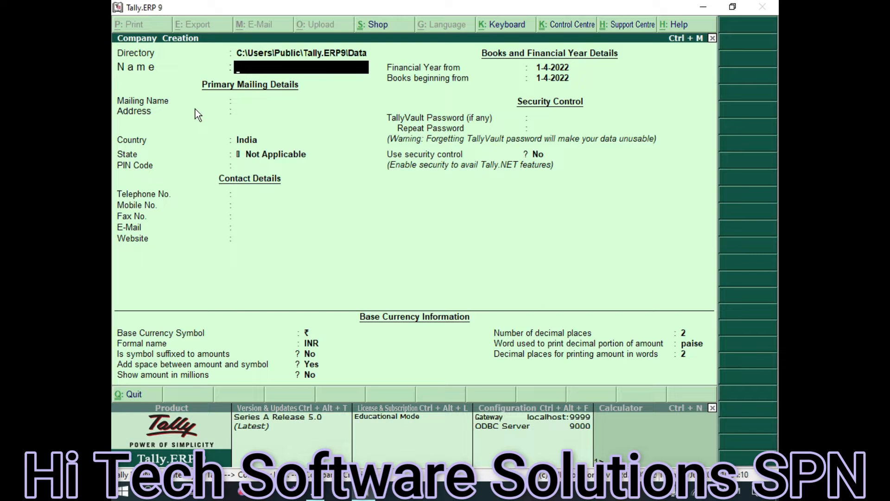
key(shift)
key(shift)
key(shift)
key(shift)
key(shift)
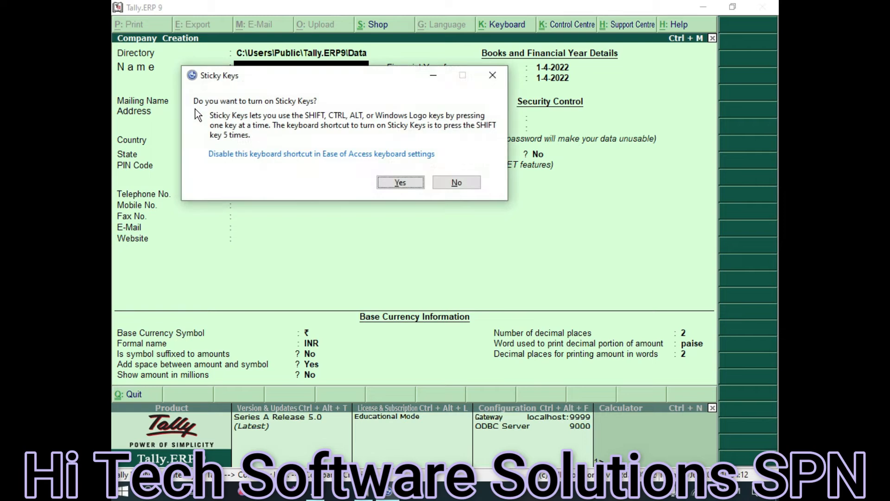
key(Escape)
text(J)
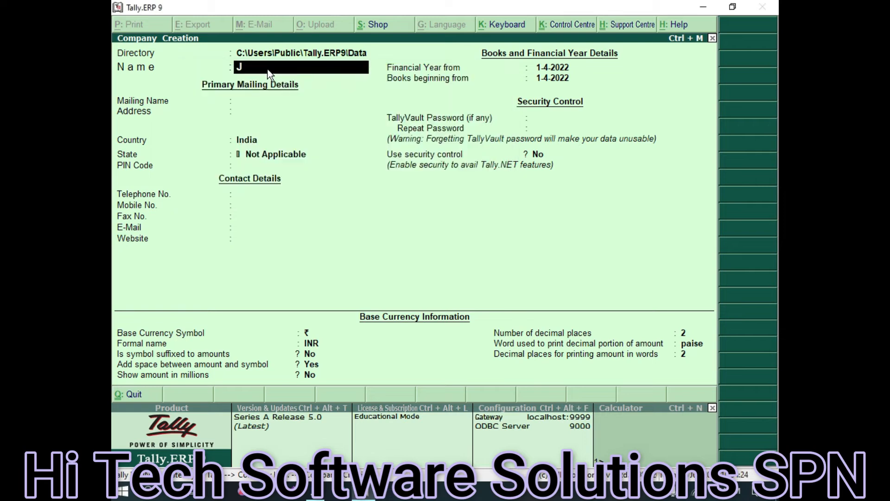
text(unaid)
text(Enterprises)
key(Return)
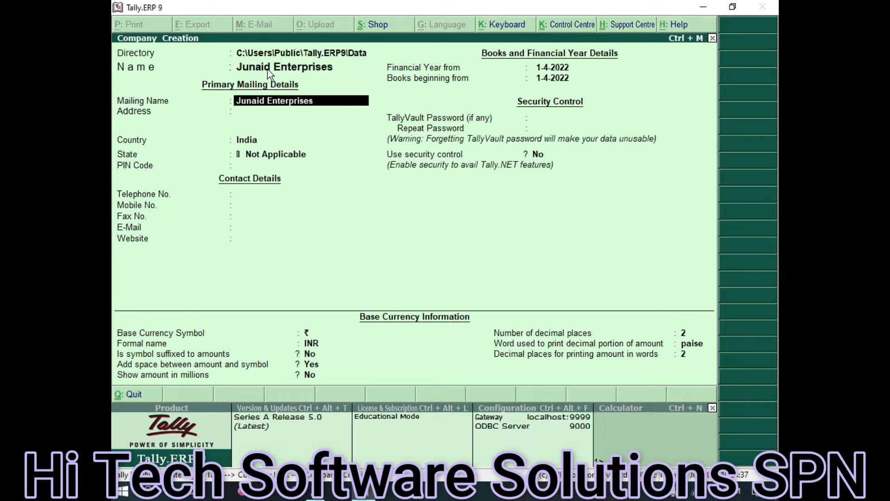
Keep the mailing name and India, set state Jammu & Kashmir, and enter the telephone number
key(Return)
key(Return)
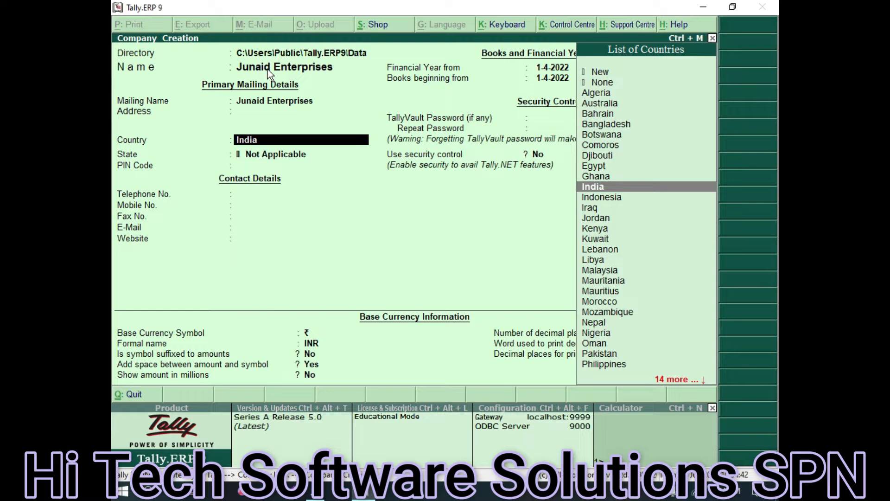
key(Return)
text(Jam)
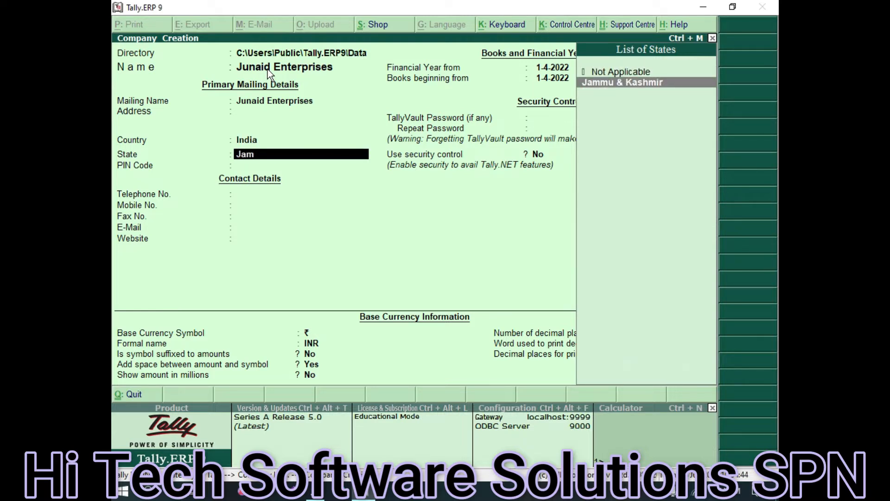
key(Return)
key(Return)
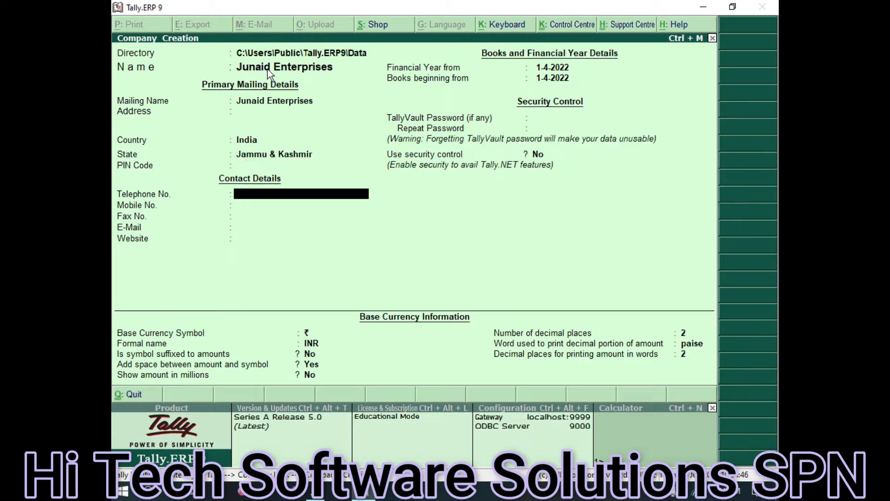
text(68451231)
Accept the Junaid Enterprises company creation and go back to the Gateway of Tally
key(ctrl+a)
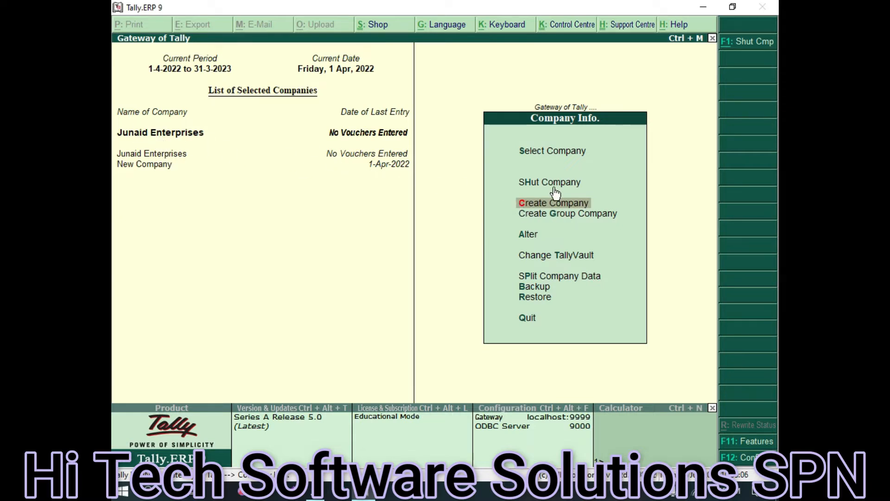
key(Escape)
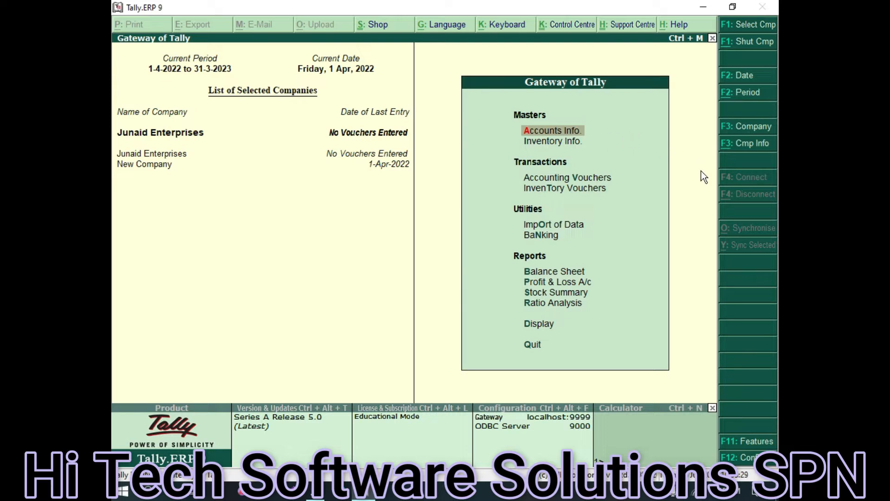
Create and save a Capital Acc ledger under Capital Account, then quit ledger creation
key(Return)
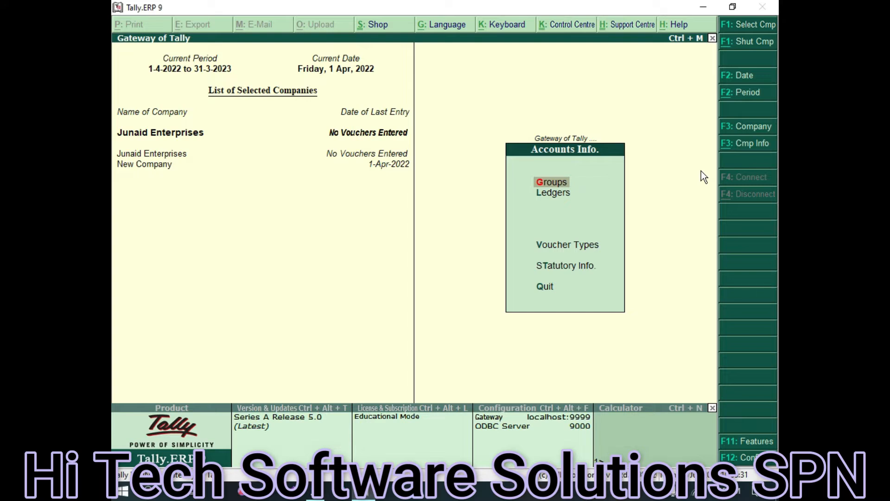
key(Down)
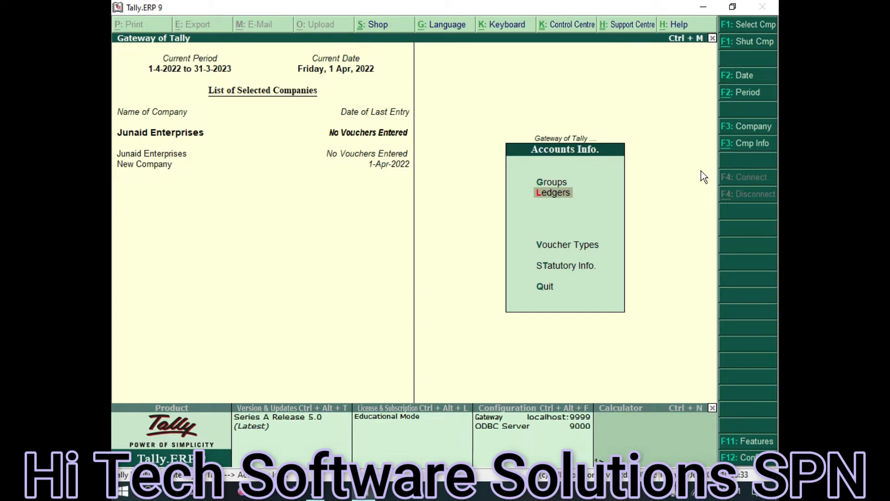
key(Return)
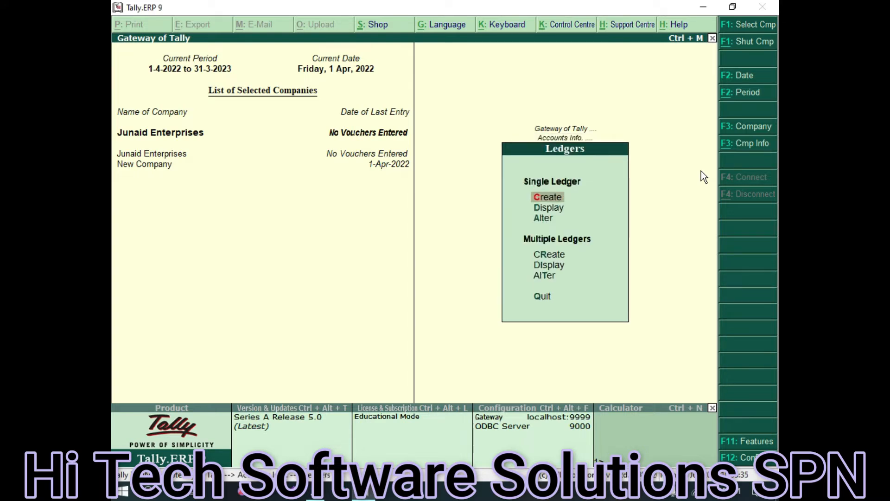
key(Return)
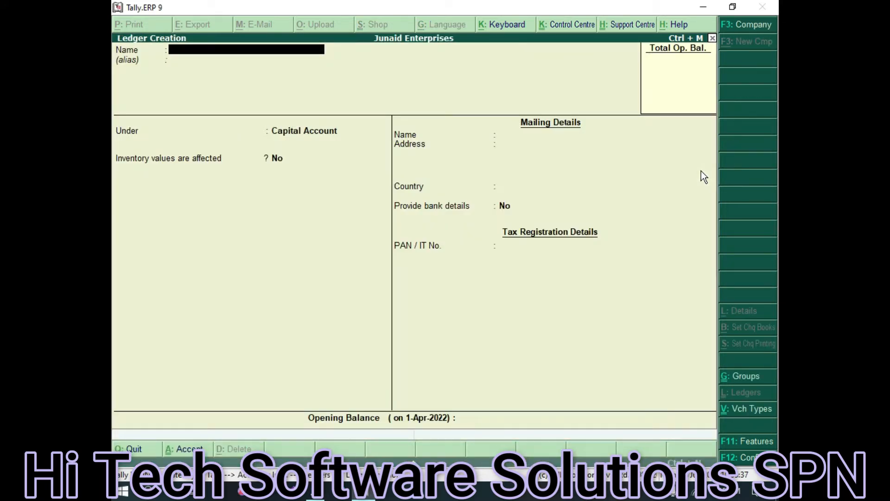
text(Capital Acco)
key(BackSpace)
key(Return)
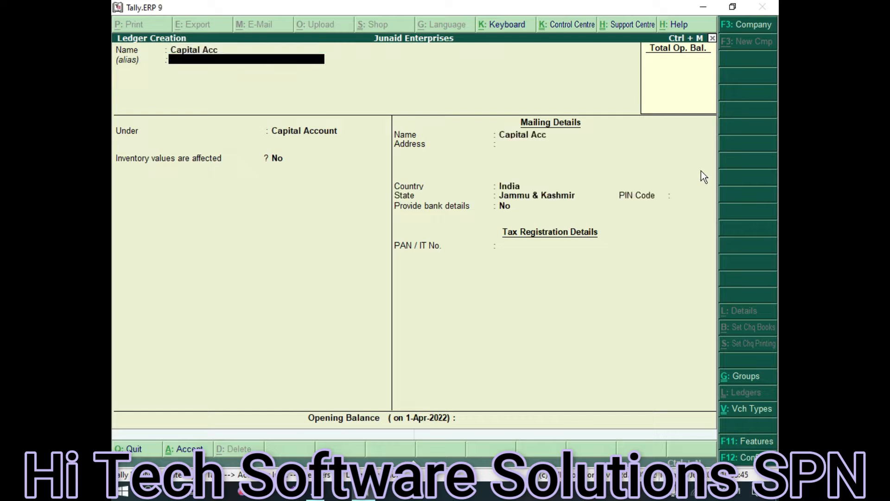
key(Return)
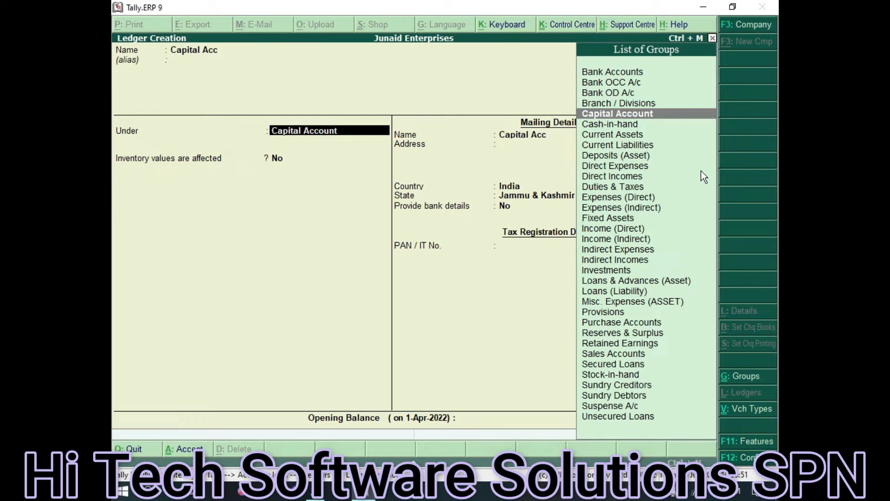
key(Return)
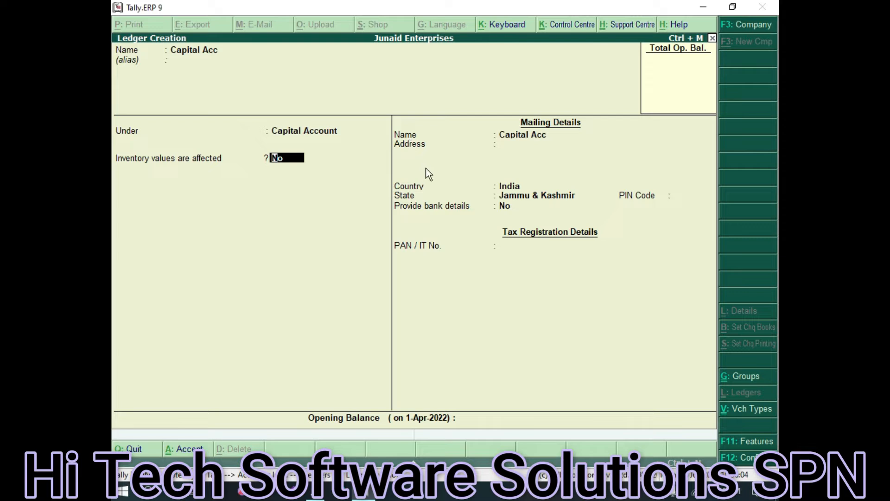
key(ctrl+a)
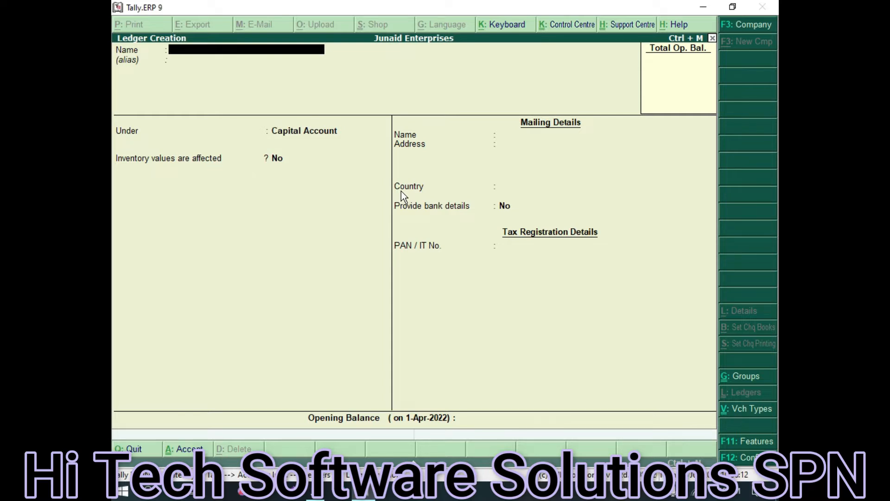
key(Escape)
key(y)
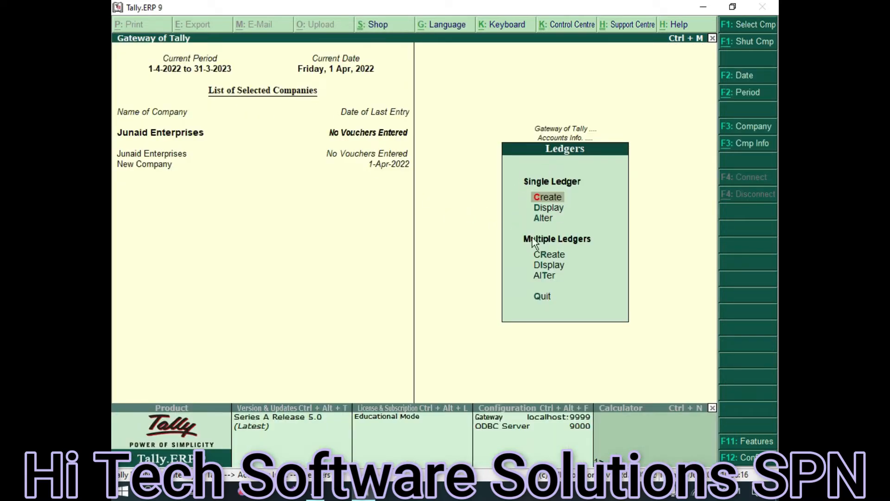
Display the ledger list (Capital Acc, Cash, Profit & Loss A/c), then return to Gateway
click(554, 210)
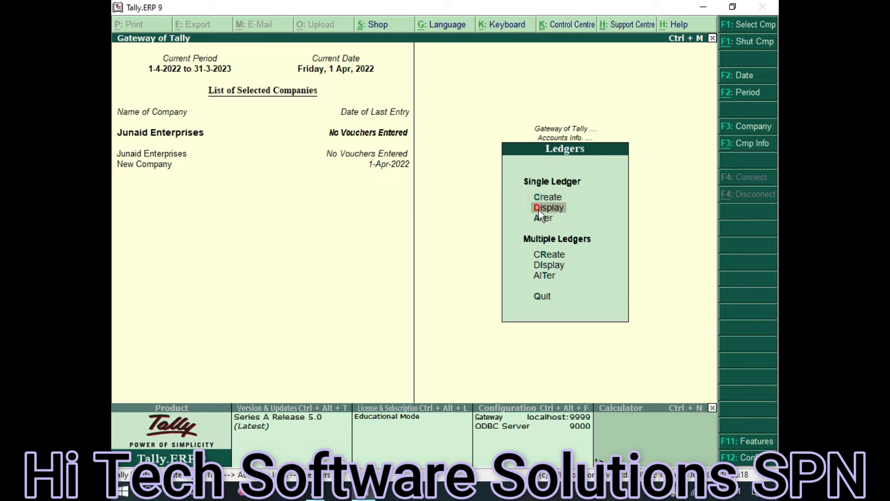
click(554, 209)
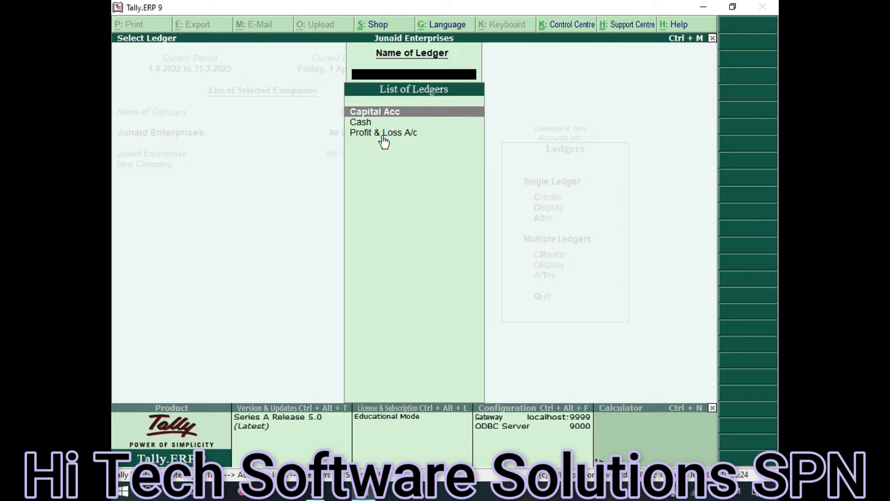
key(Escape)
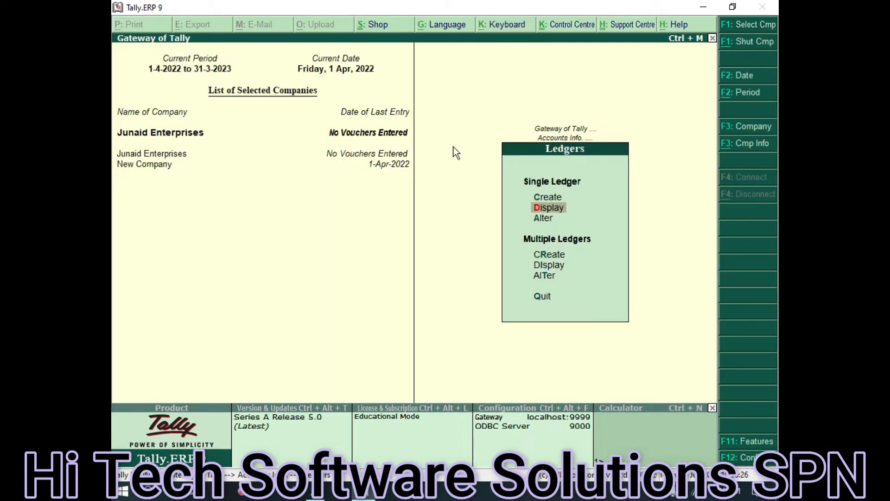
key(Escape)
key(Escape)
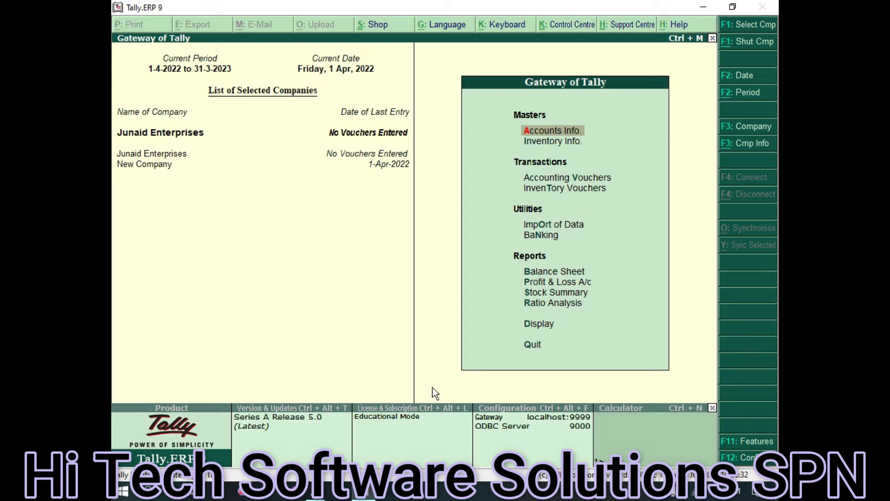
Open Accounting Vouchers, showing blank Payment No. 1 dated 1-Apr-2022
click(593, 179)
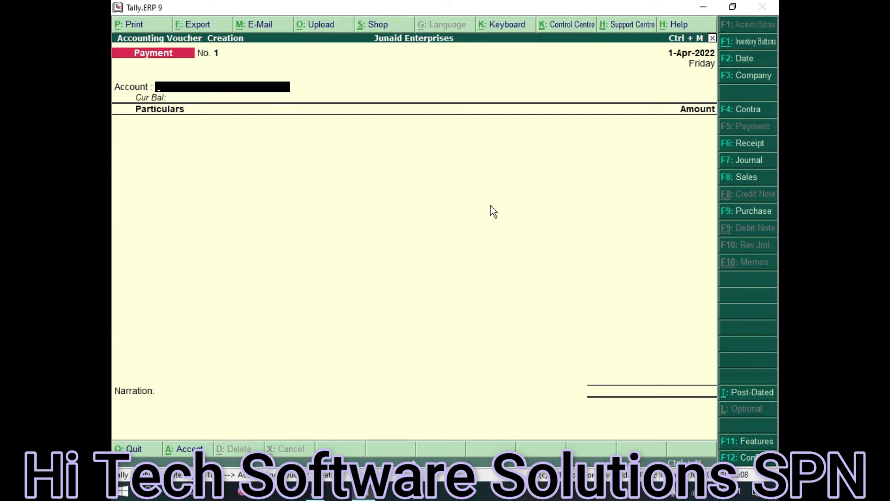
Record and save Receipt No. 1: 80,000 from Capital Acc into Cash
click(749, 142)
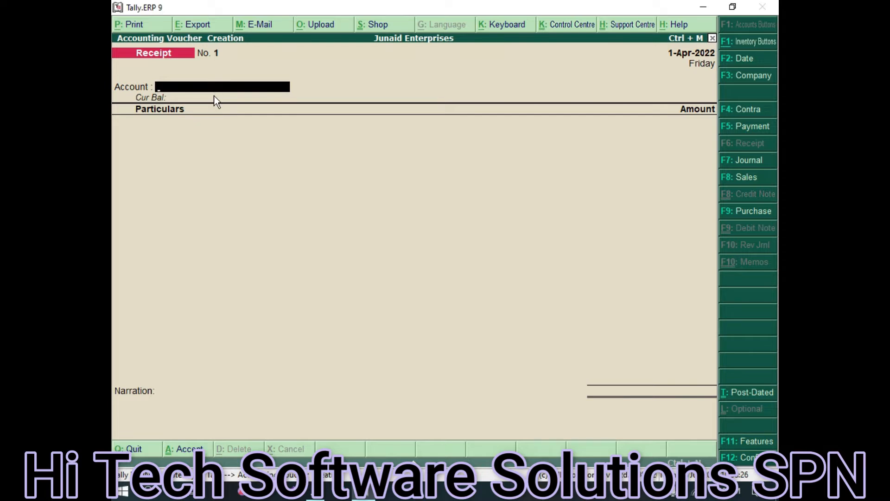
key(space)
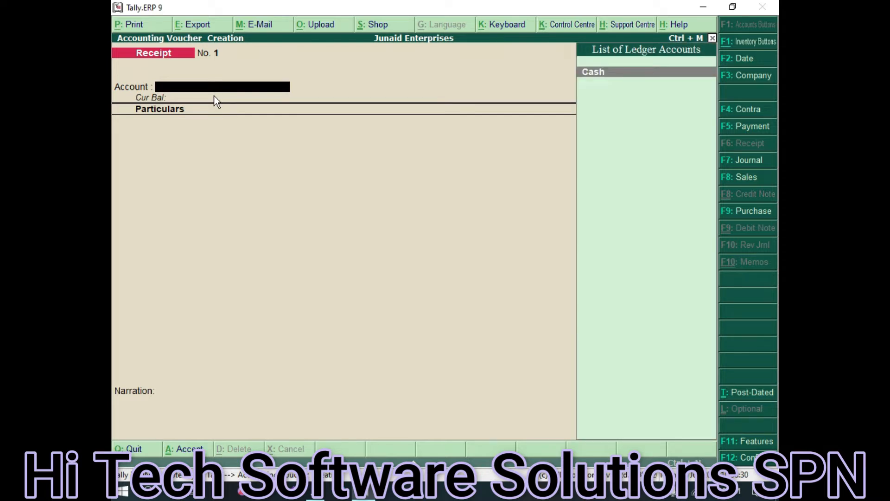
key(Return)
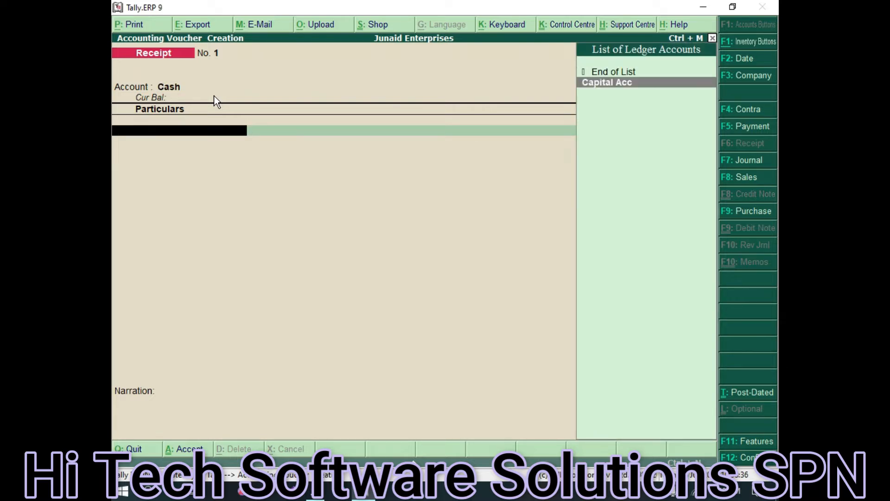
key(Return)
text(1)
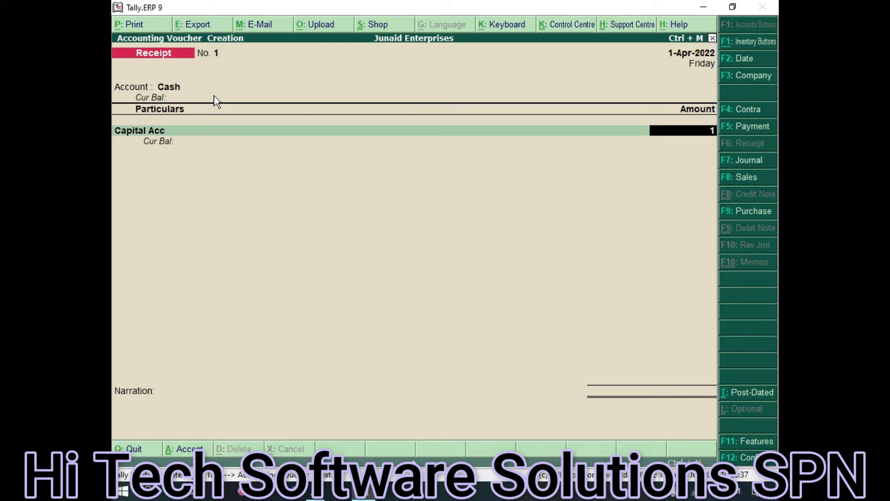
key(BackSpace)
text(80000)
key(Return)
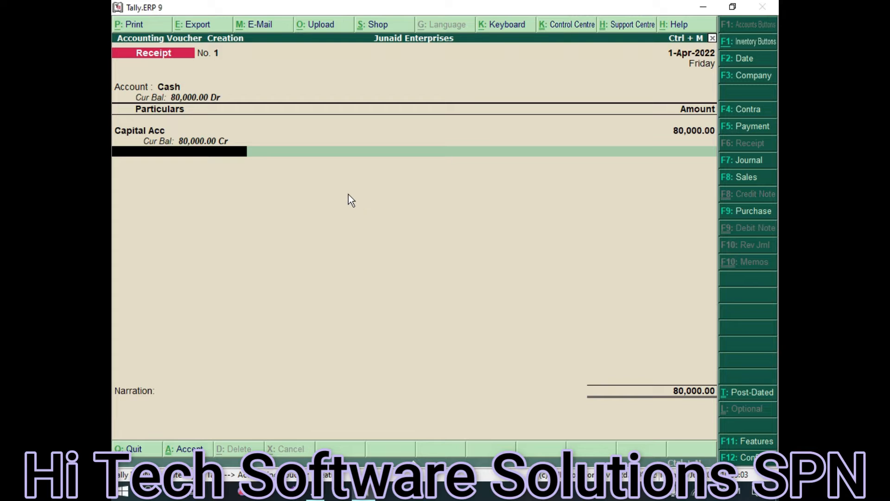
key(ctrl+a)
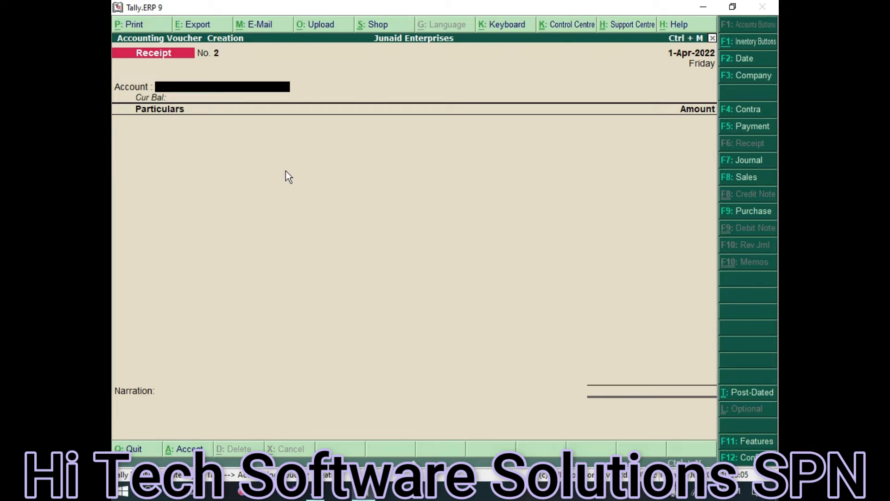
Leave the voucher screen and open the Balance Sheet showing 80,000.00 Capital Account and Current Assets
key(Escape)
key(Return)
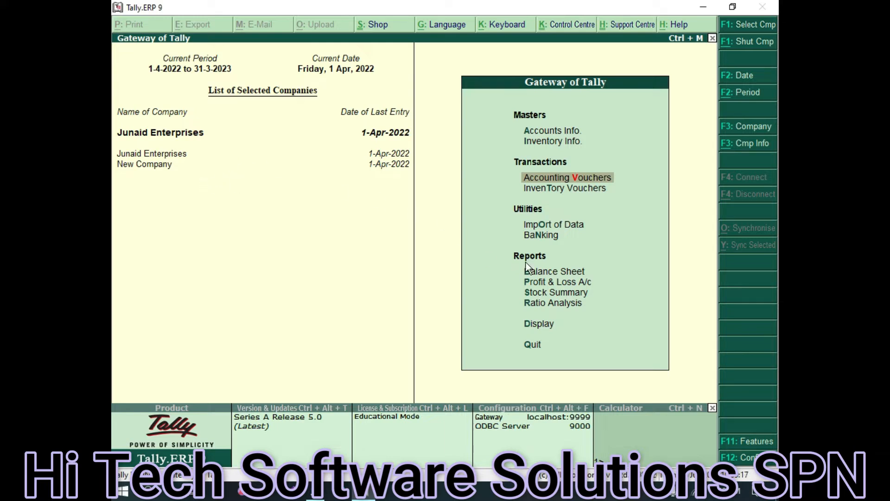
click(547, 277)
key(v)
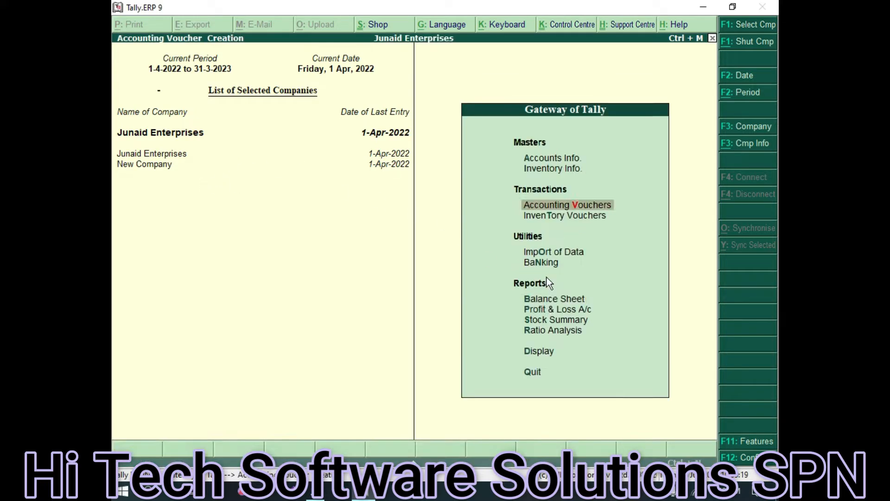
key(Escape)
key(Escape)
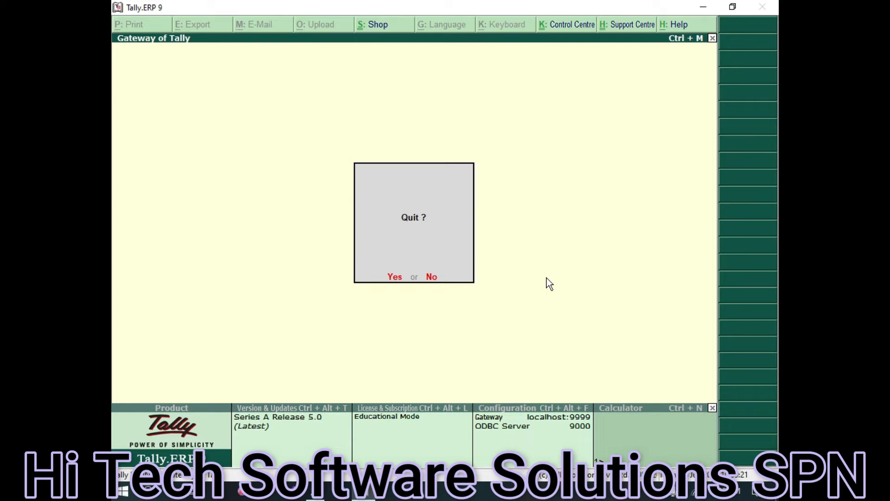
key(Escape)
double_click(563, 274)
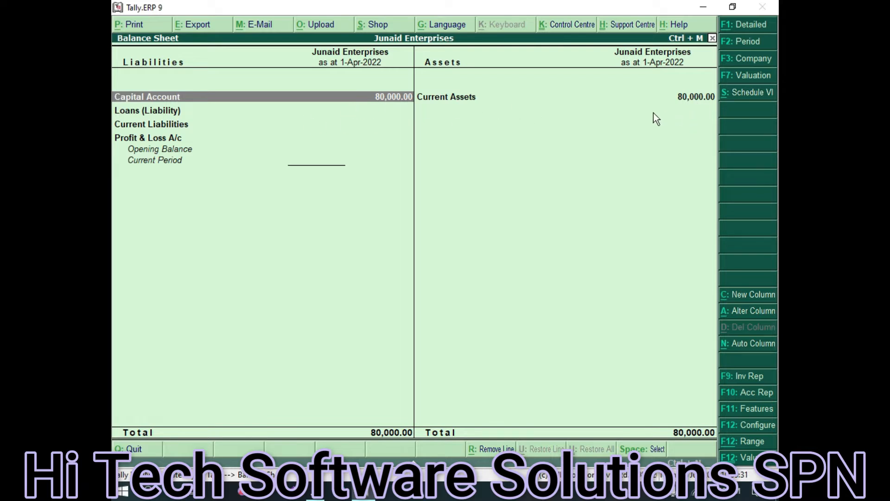
Close the Balance Sheet to get back to the Gateway of Tally
key(Escape)
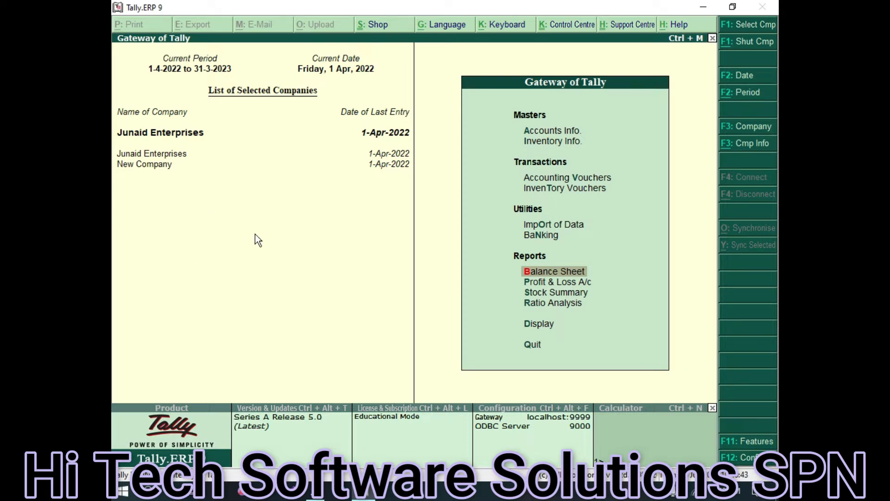
Create and save ledger Purchase Acc under Purchase Accounts, inventory values affected set to No
click(548, 135)
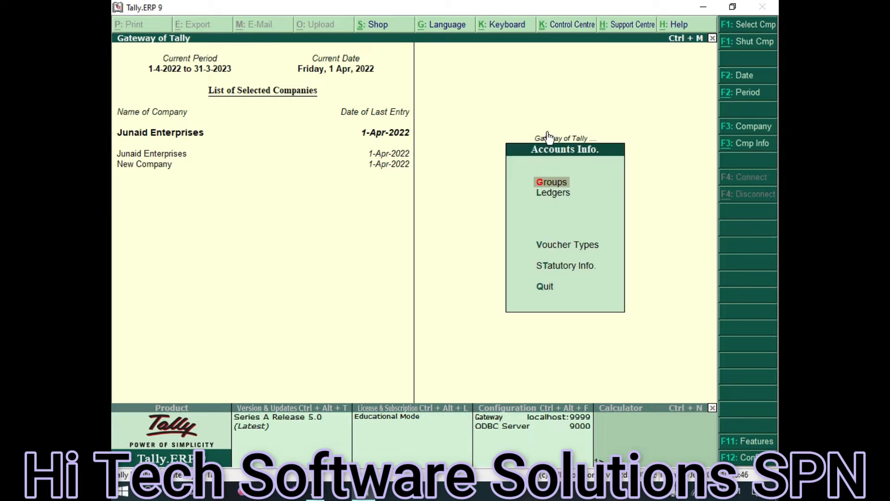
click(547, 199)
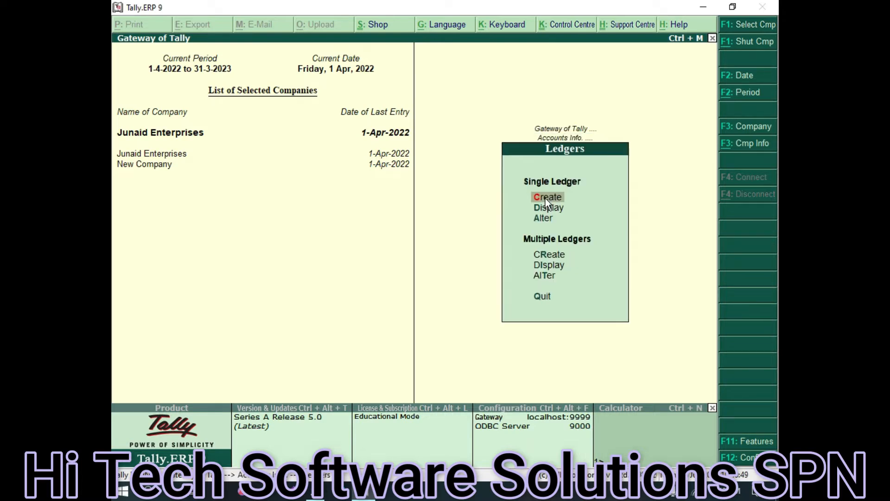
click(546, 198)
text(Pu)
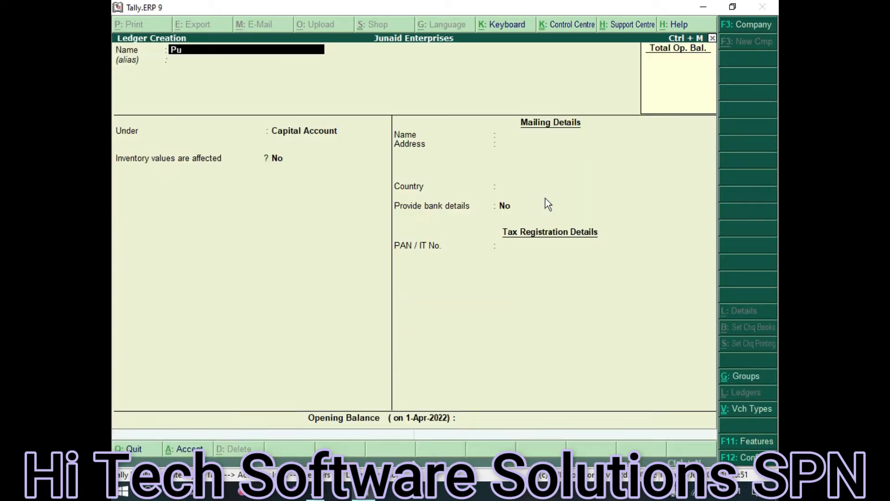
text(rchase Acc)
key(Return)
key(Return)
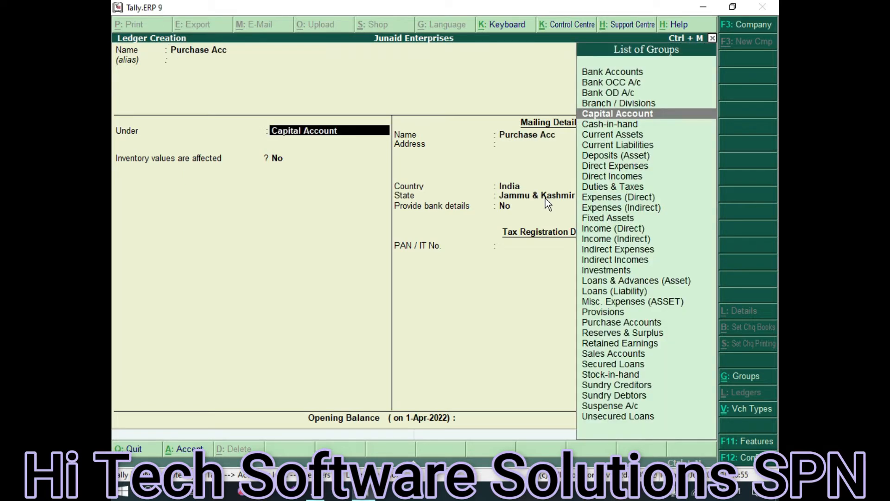
text(Pur)
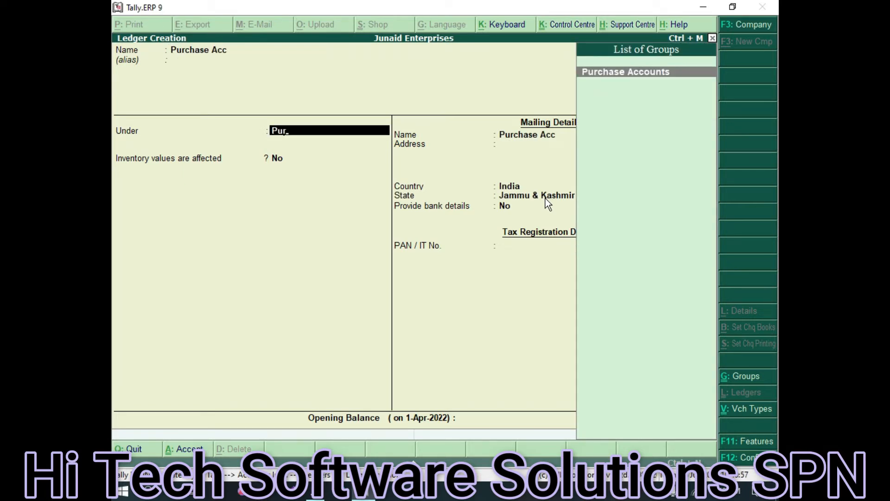
key(Return)
key(y)
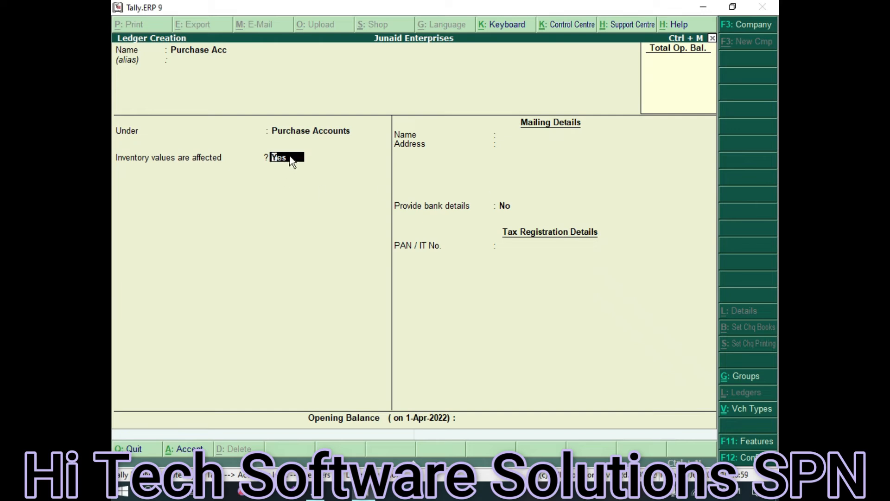
key(n)
key(ctrl+a)
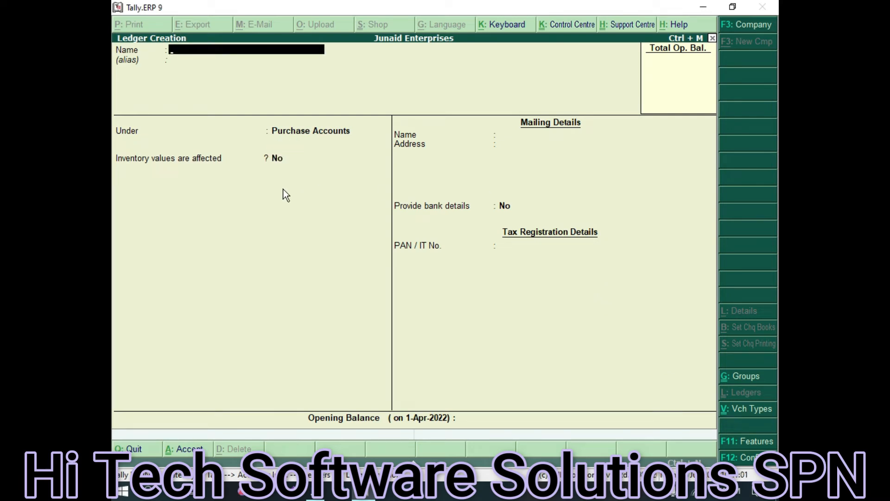
key(Escape)
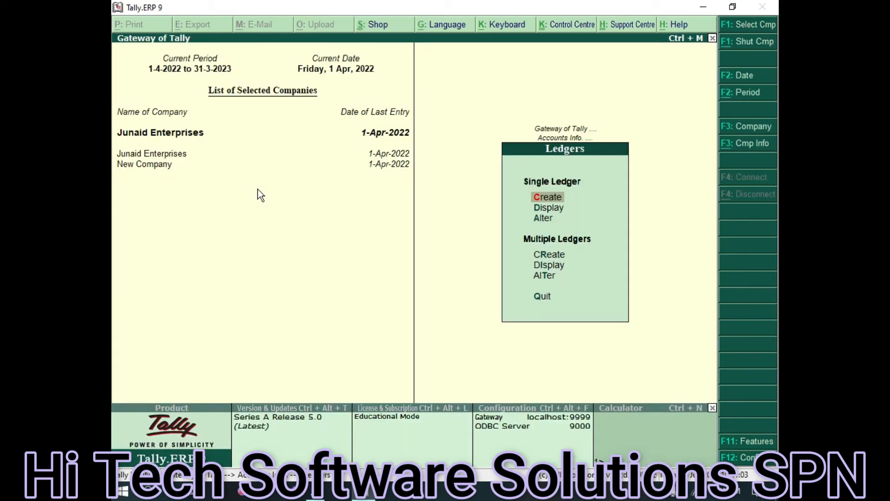
Start a new Purchase voucher from Gateway in voucher mode with Particulars, Debit and Credit columns
key(Escape)
key(Escape)
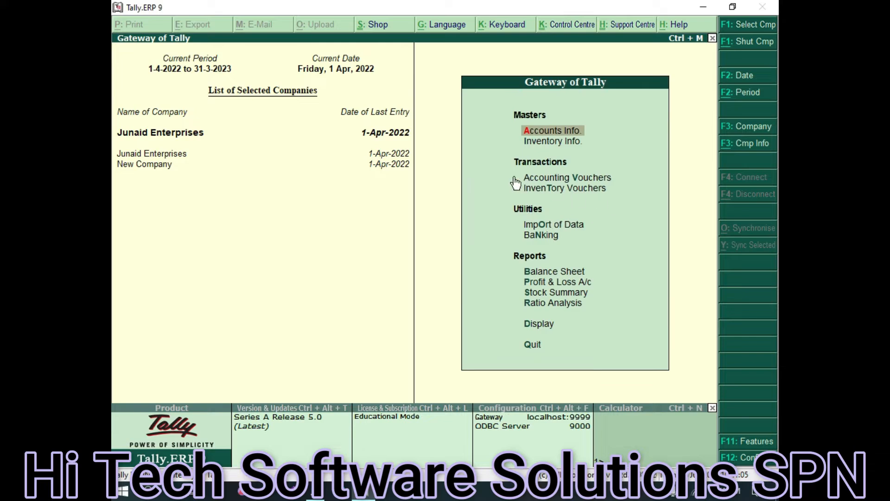
click(624, 181)
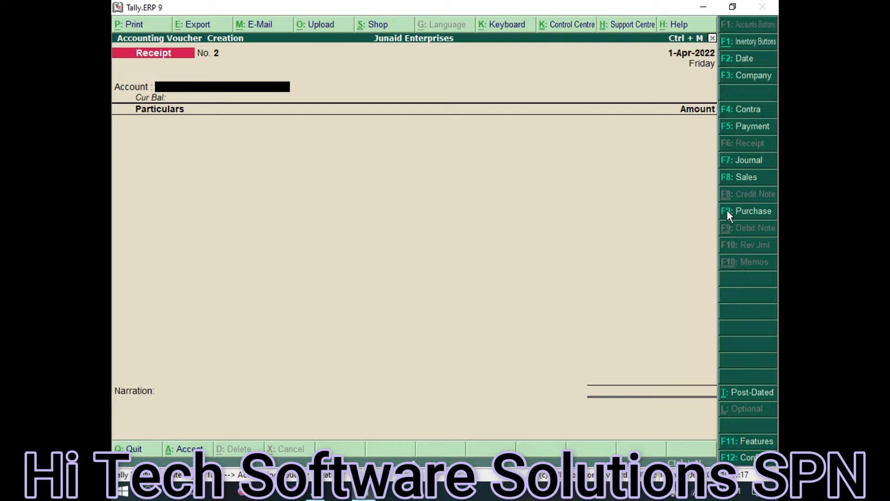
click(758, 212)
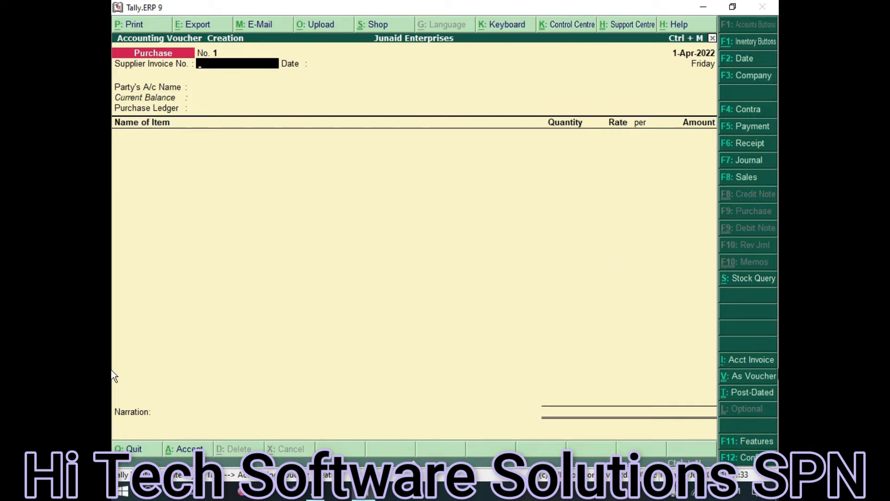
key(ctrl+v)
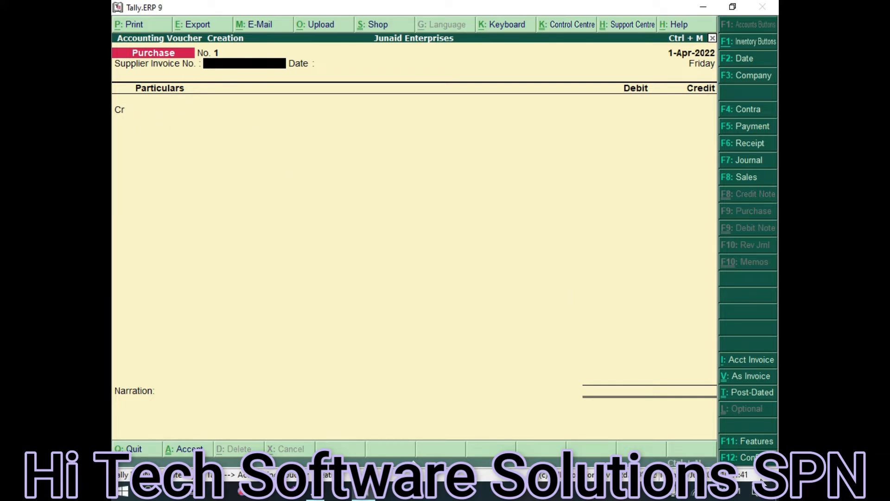
Enter supplier invoice number 1001 dated 1-Apr-2022 and choose Cash as the credited ledger
click(746, 458)
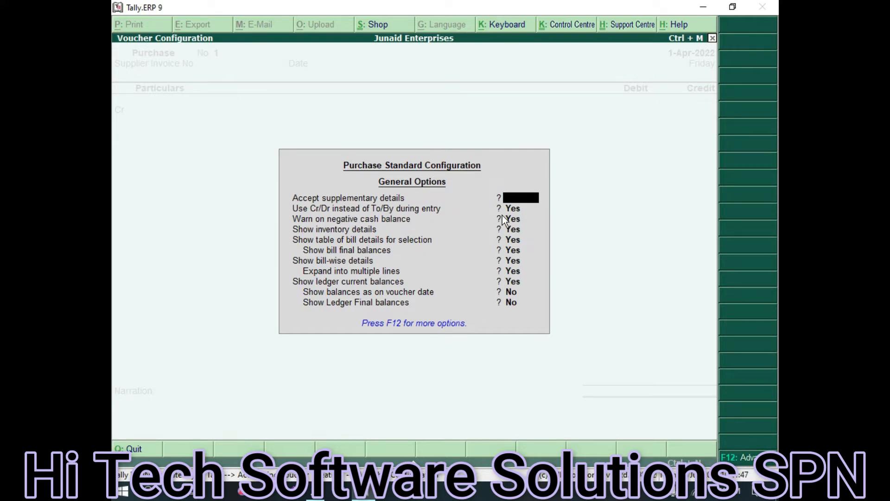
key(Escape)
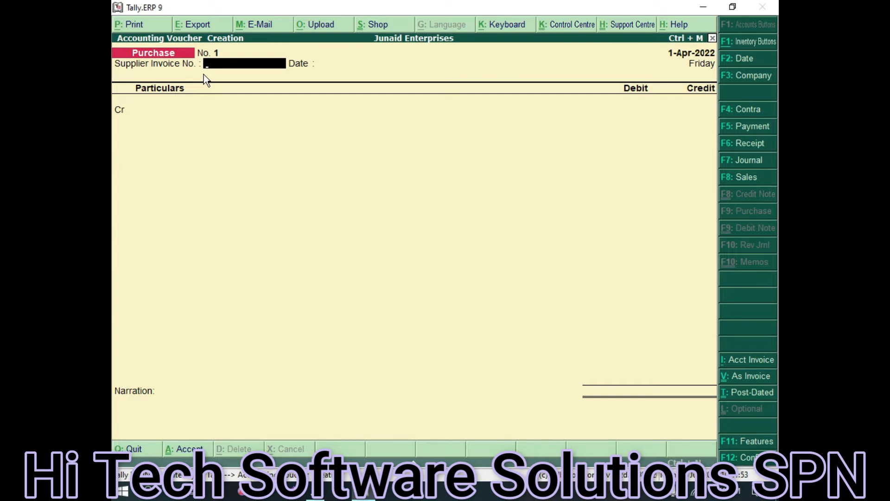
text(1001)
key(Return)
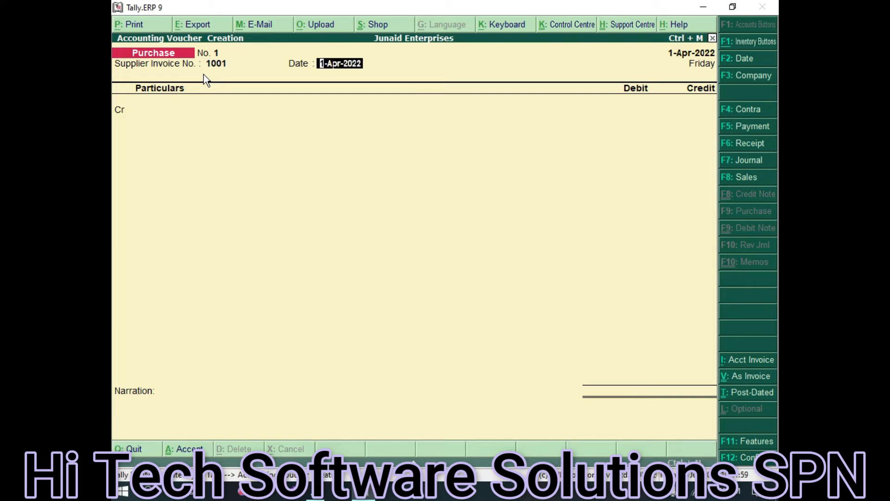
key(Return)
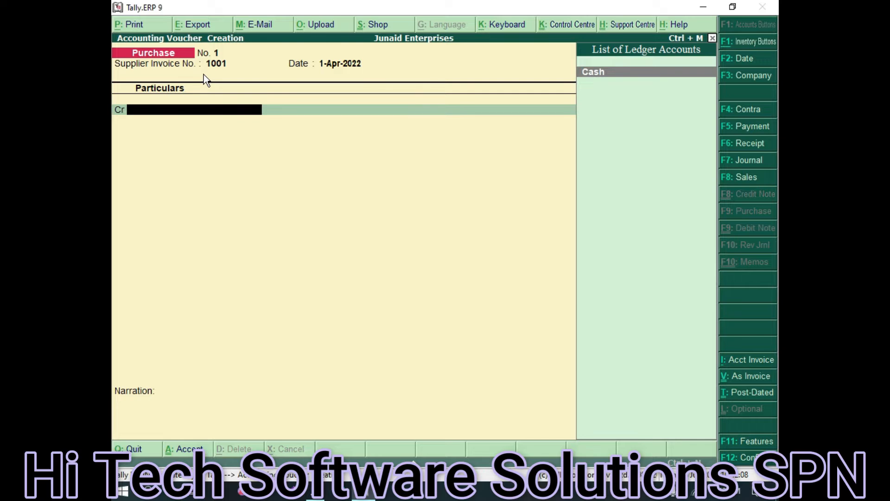
key(Return)
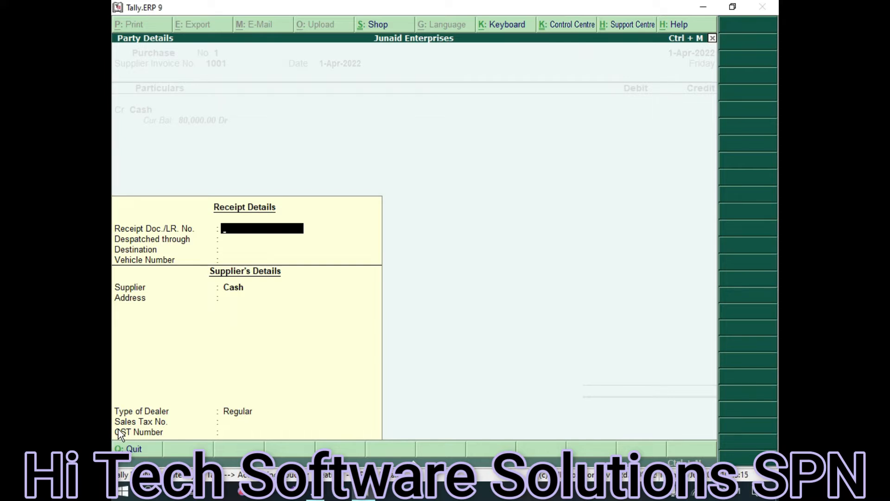
Accept the party details to return to the Cash credit line of the voucher
key(ctrl+a)
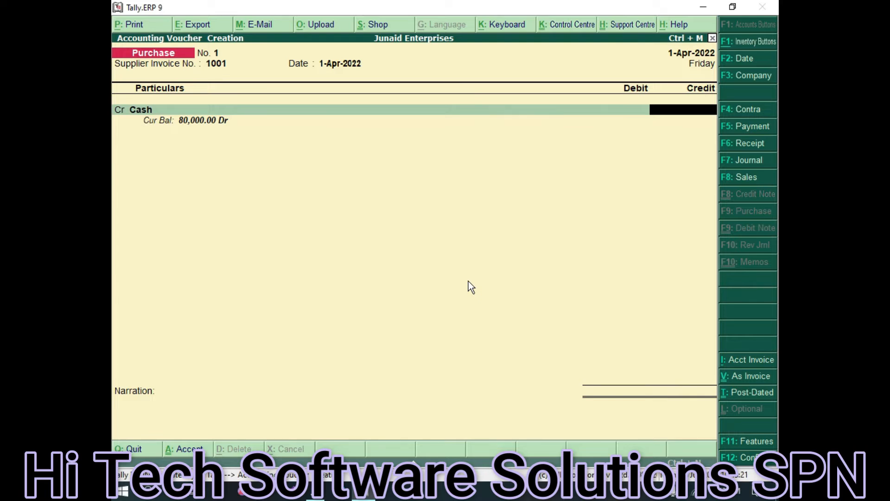
Credit Cash 15,000, debit Purchase Acc 15,000, and save purchase voucher No. 1
text(15000)
key(Return)
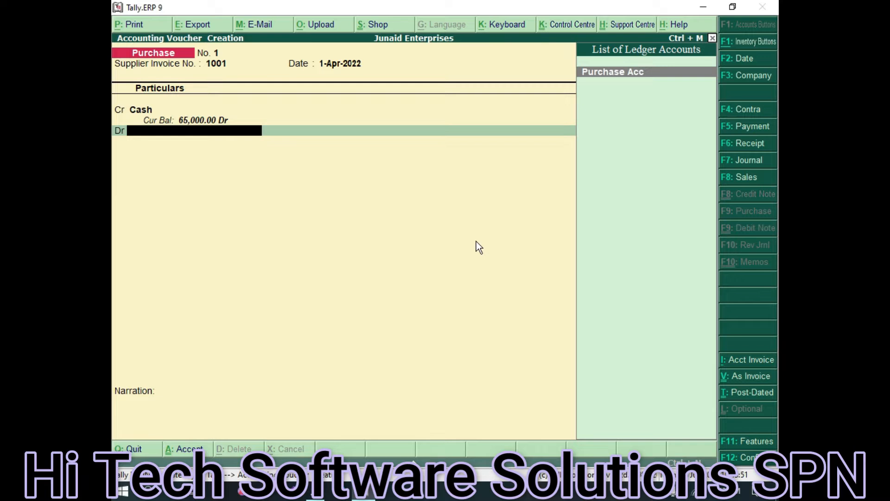
key(Return)
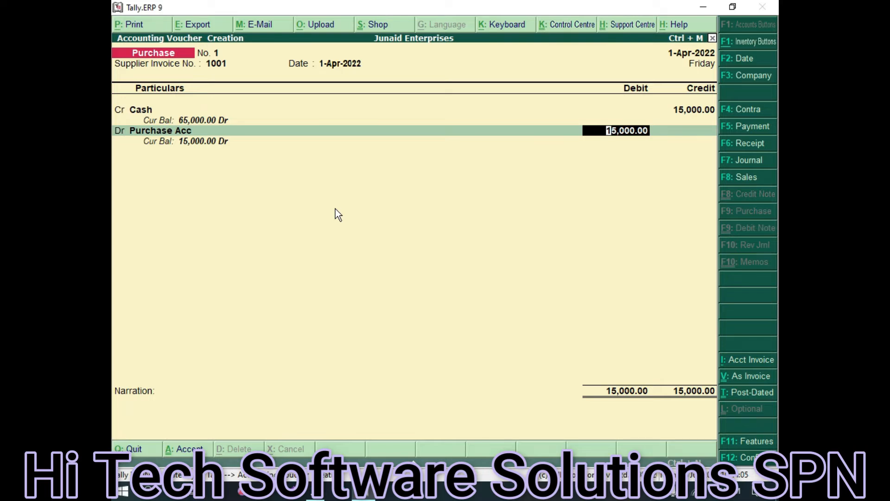
key(ctrl+a)
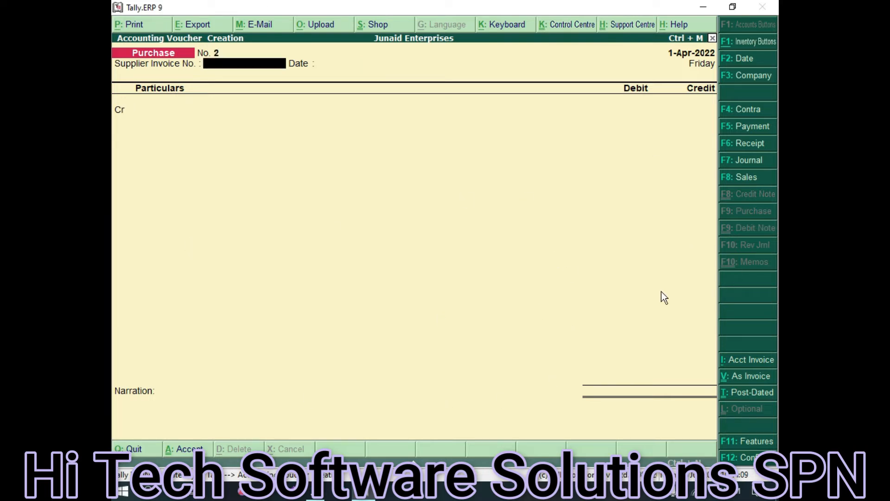
Print the current voucher to a PDF file named 'junids 1 invoice'
click(131, 25)
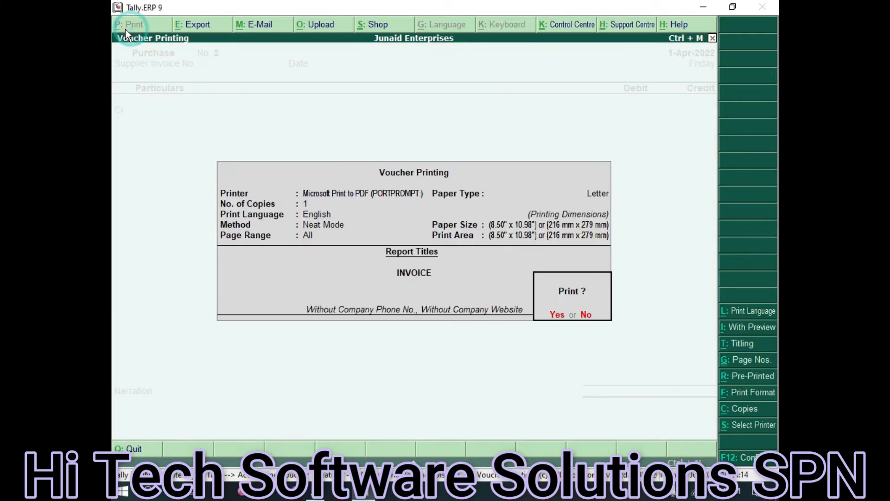
click(560, 315)
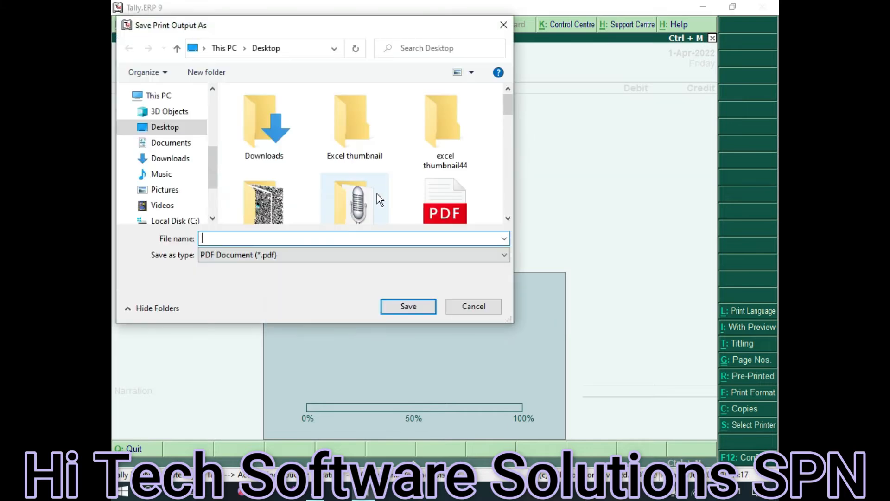
text(j)
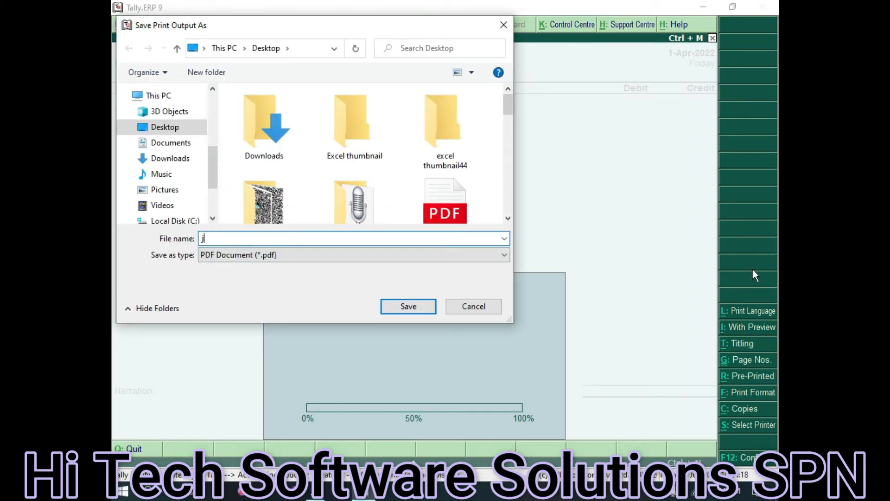
text(unids 2)
key(BackSpace)
text(1 invoice)
click(395, 310)
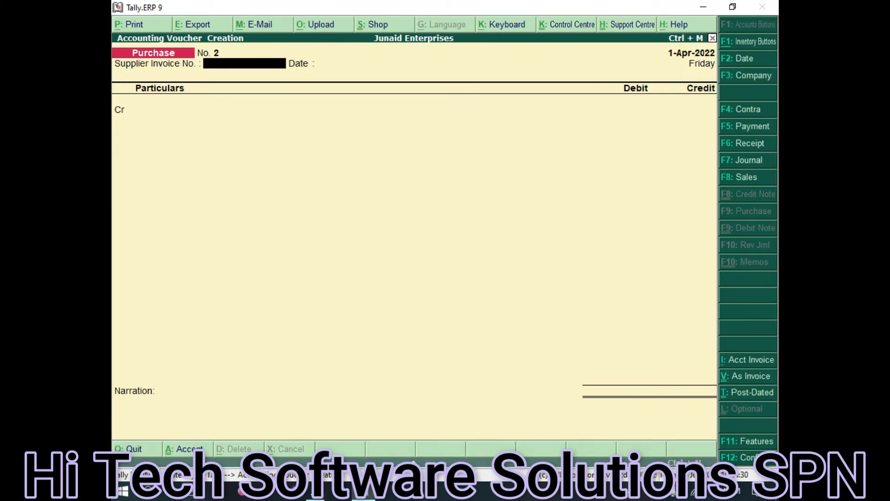
key(super+e)
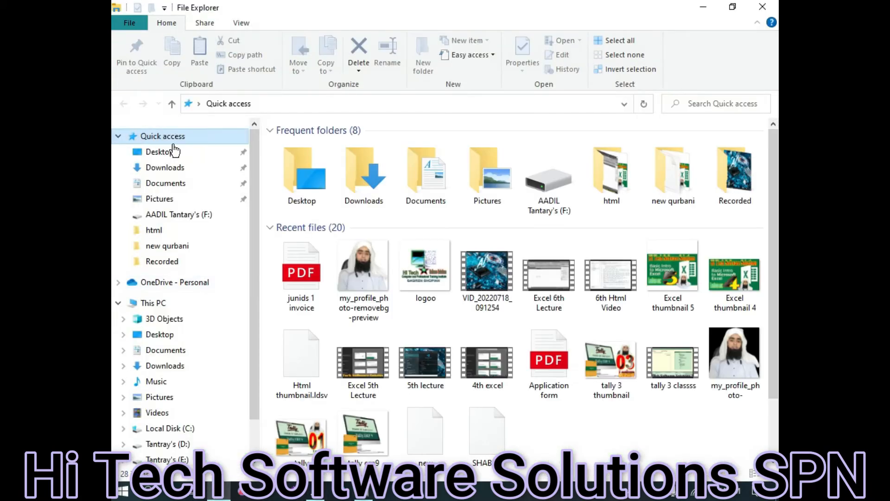
Open the 'junids 1 invoice' PDF from File Explorer's recent files
click(307, 306)
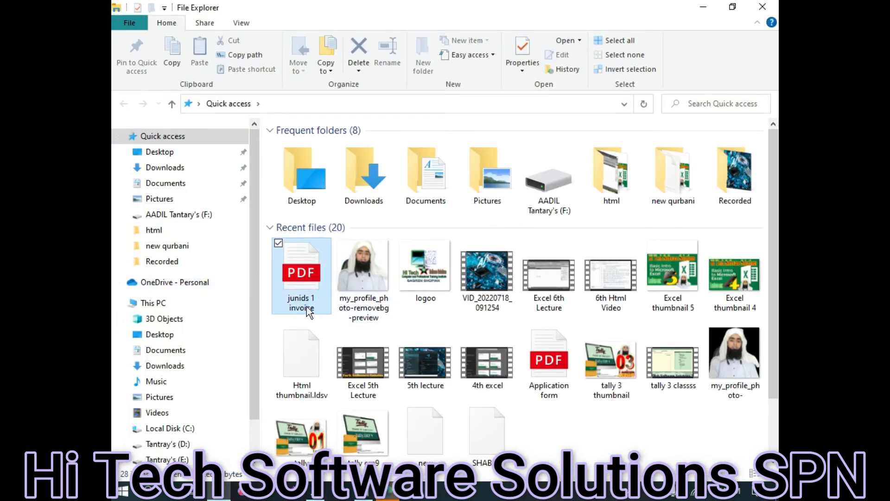
key(Return)
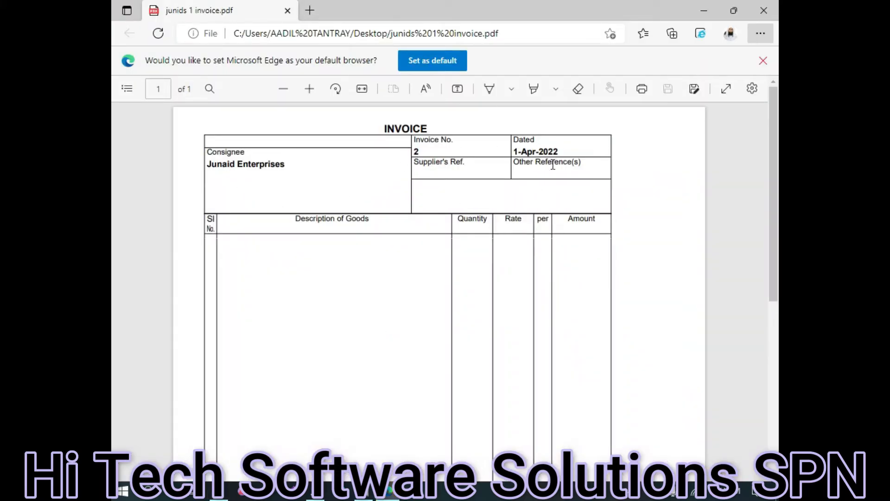
Check the PDF shows an empty Invoice No. 2, then close Edge and return to Tally
scroll(489, 182, down, 2)
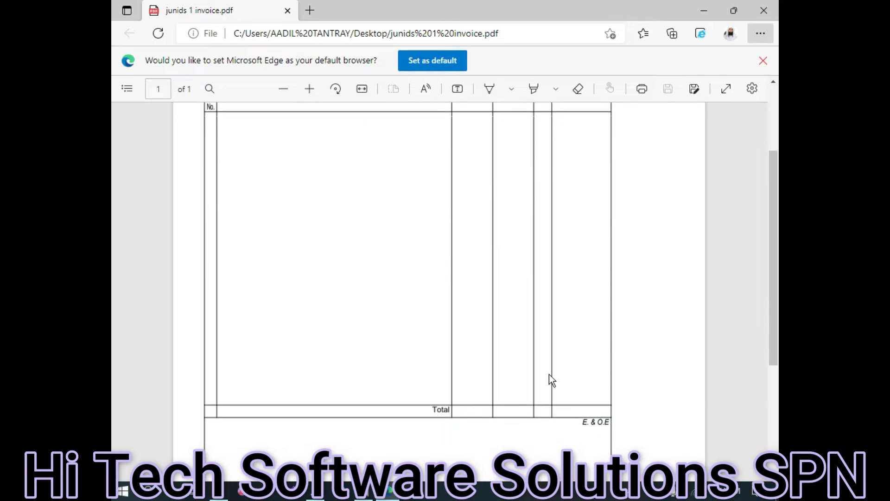
scroll(549, 374, up, 2)
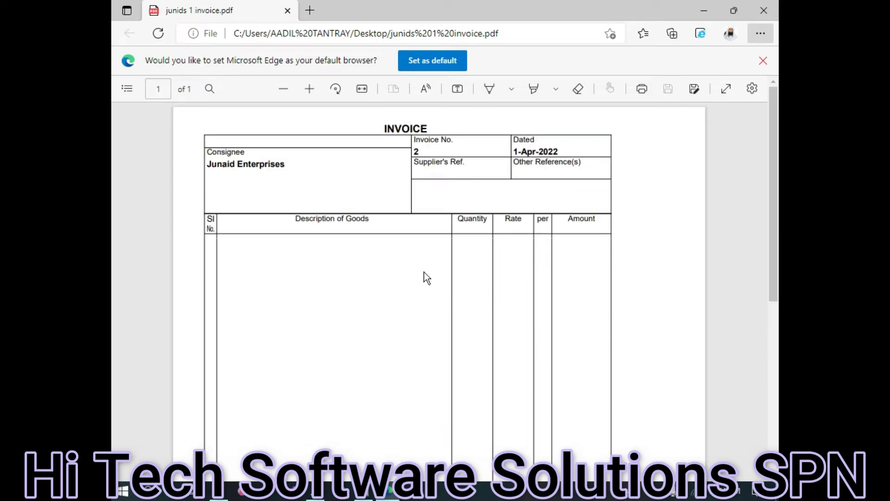
click(770, 9)
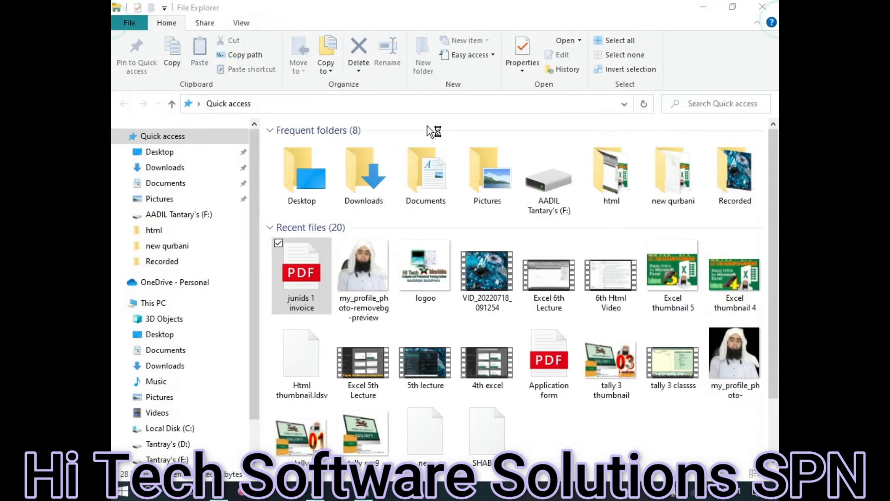
click(368, 493)
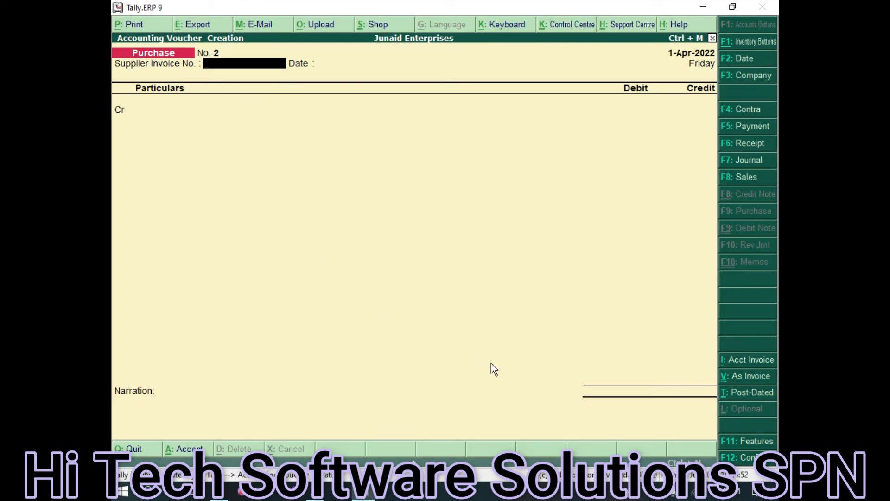
Reprint purchase voucher No. 1 over 'junids 1 invoice.pdf' and open the new file
key(Page_Up)
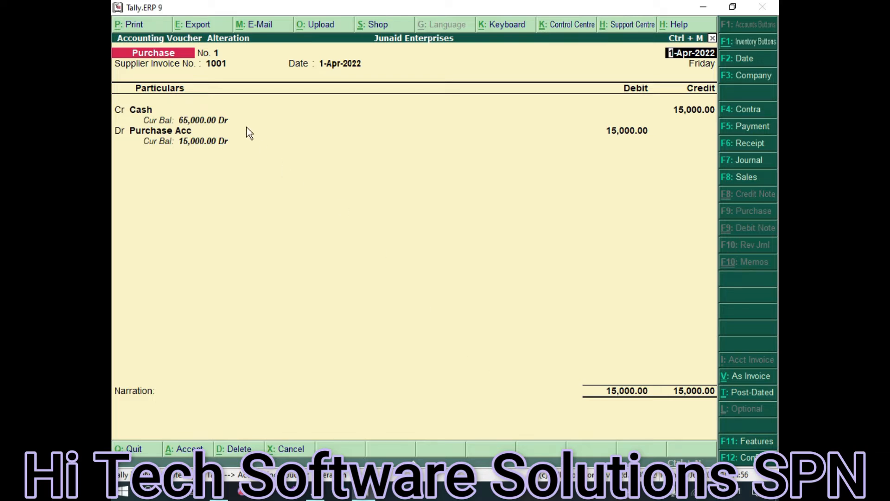
click(127, 24)
click(556, 314)
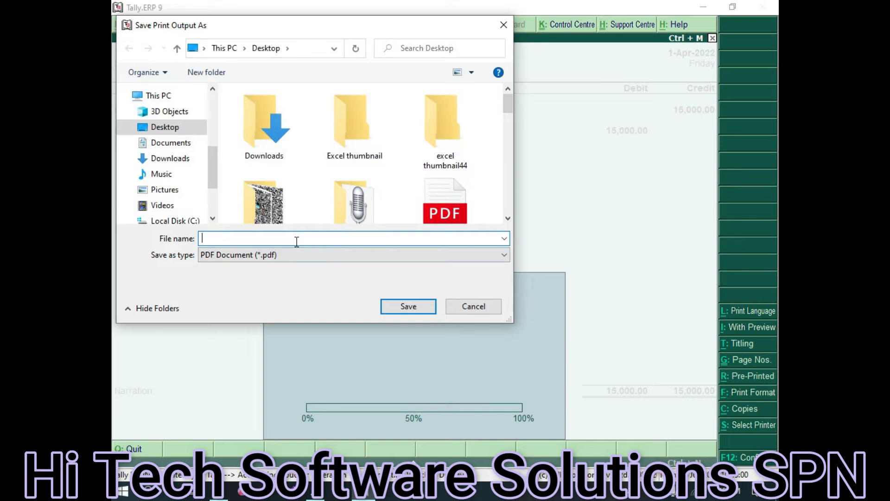
text(ju)
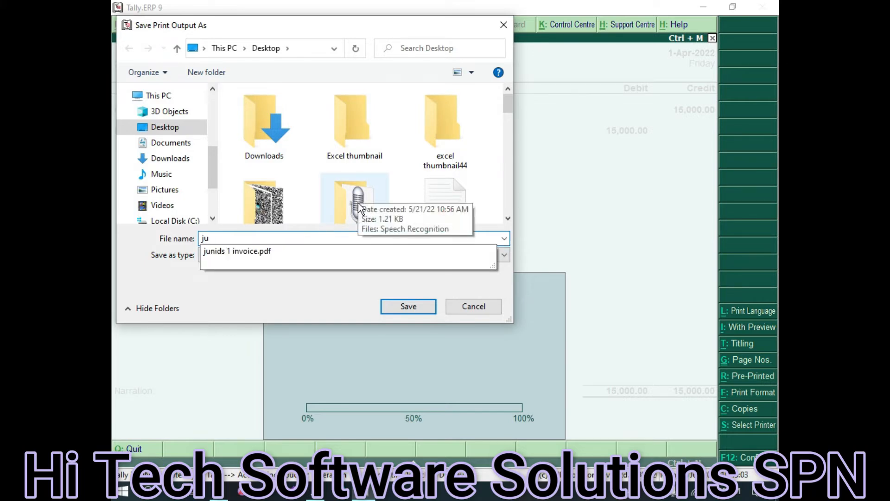
key(Down)
key(Return)
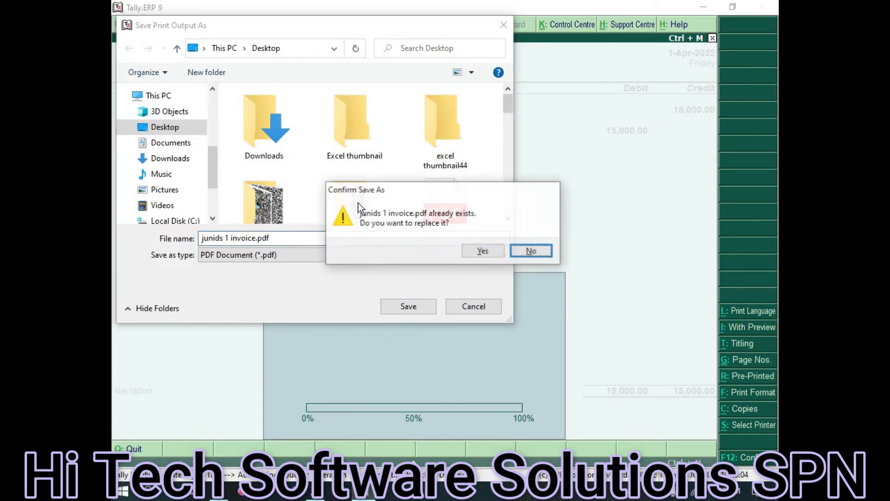
click(480, 247)
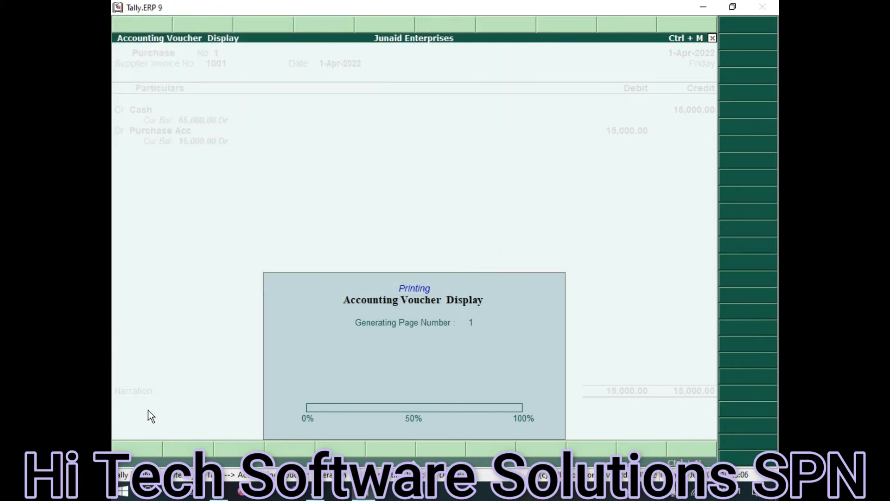
click(225, 498)
double_click(296, 259)
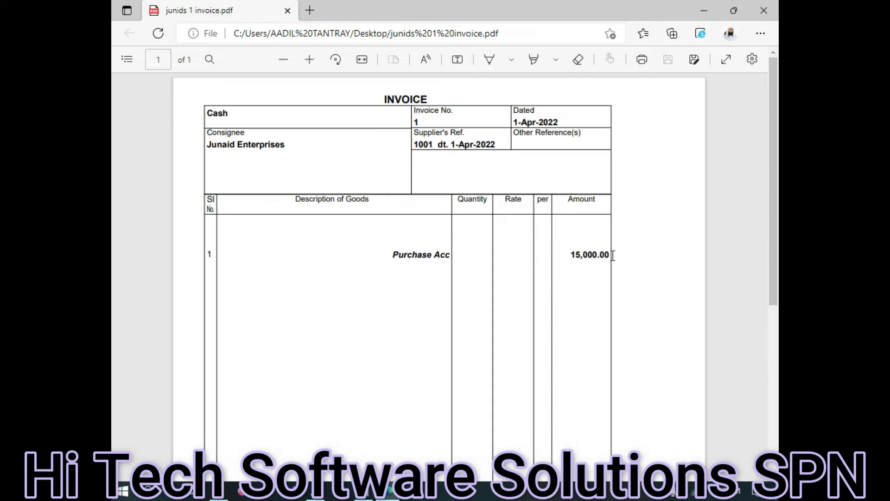
Confirm the PDF lists Purchase Acc 15,000.00, close Edge, and quit to blank Purchase voucher No. 2
scroll(613, 255, down, 5)
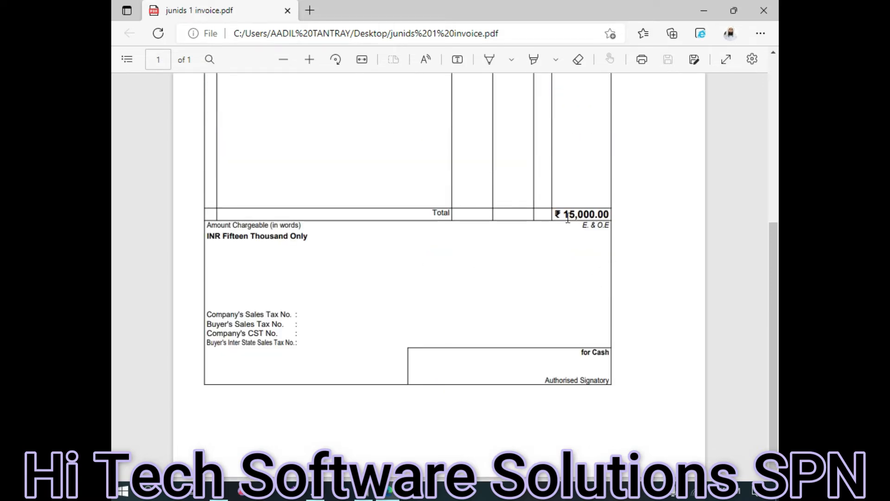
click(764, 10)
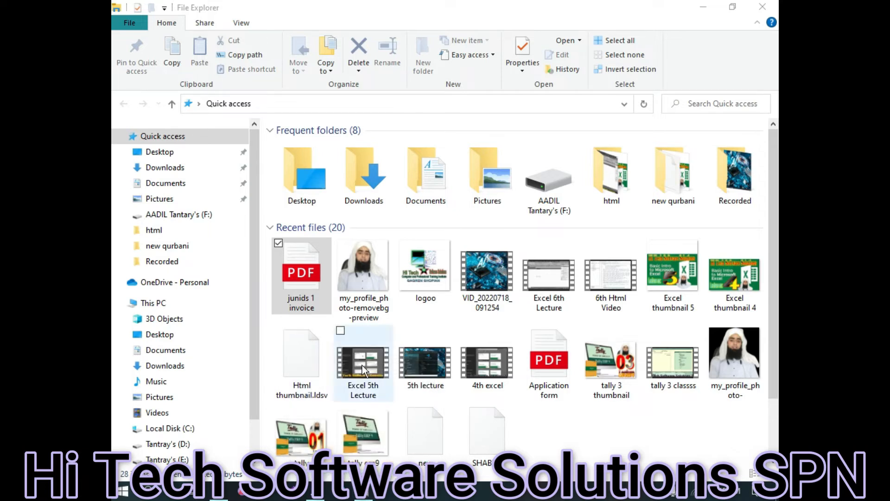
click(365, 494)
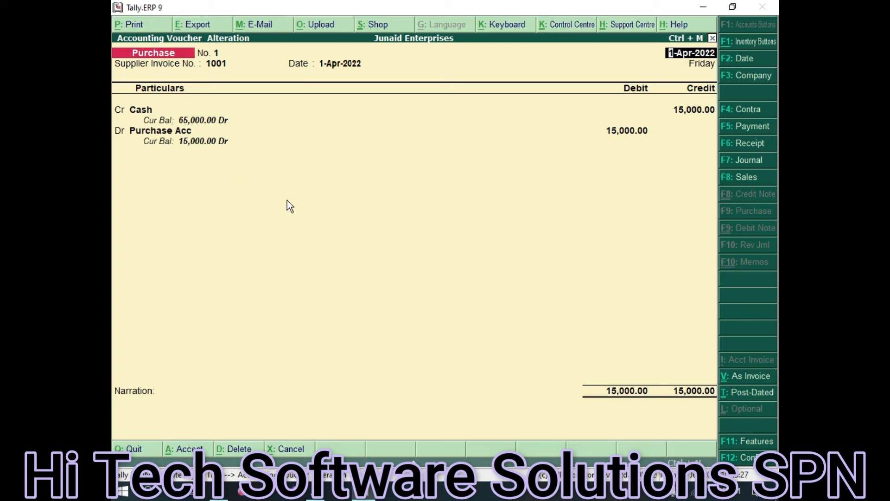
key(Escape)
key(y)
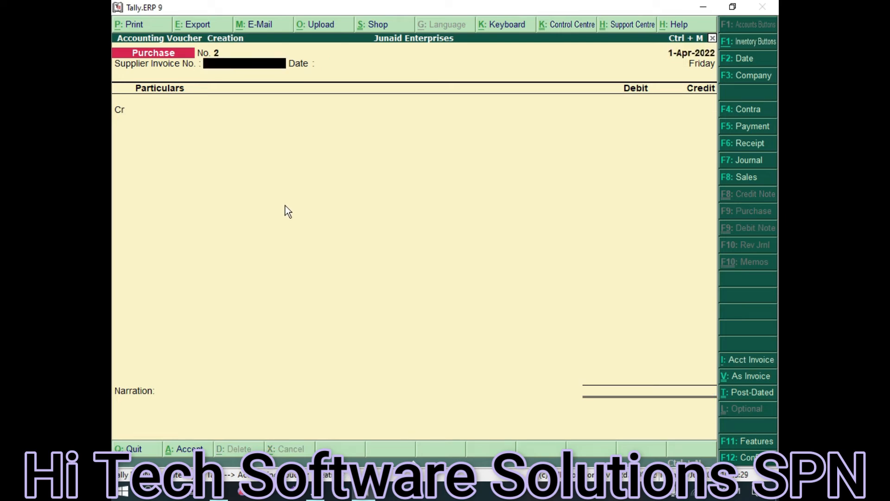
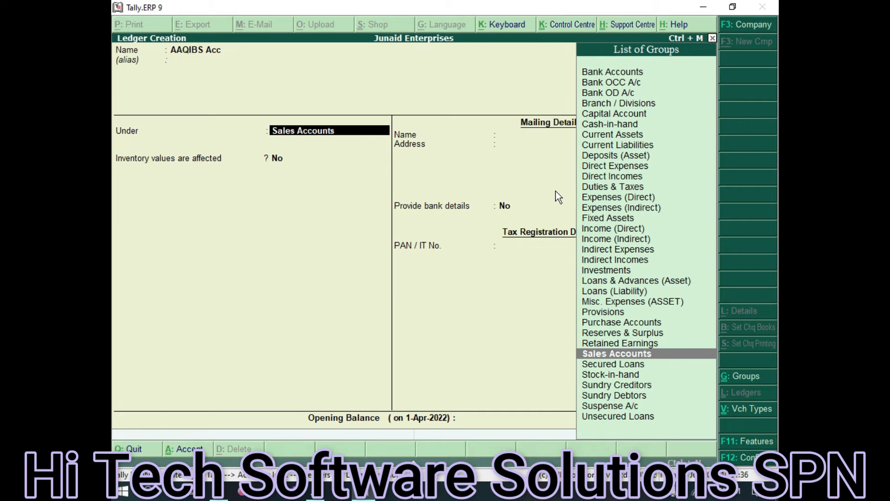
Put AAQIBS Acc under Sundry Debtors with bill-by-bill off, save it, and exit to Gateway
text(Sun)
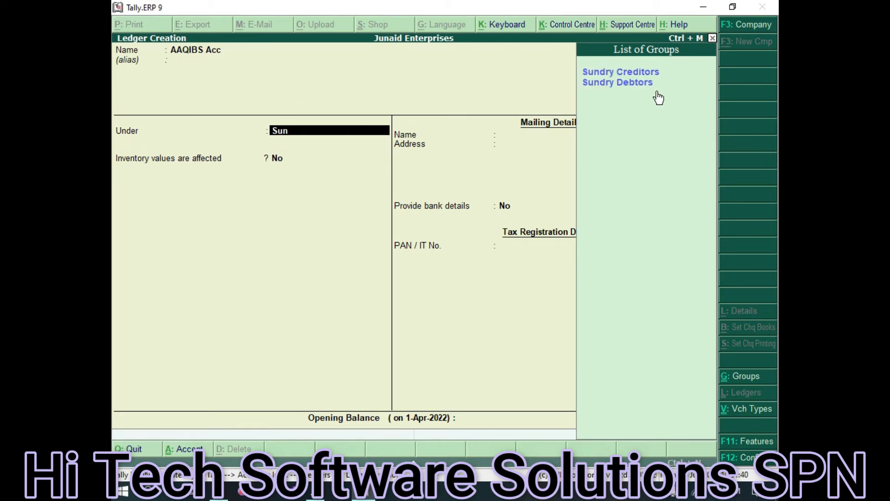
click(624, 85)
key(Return)
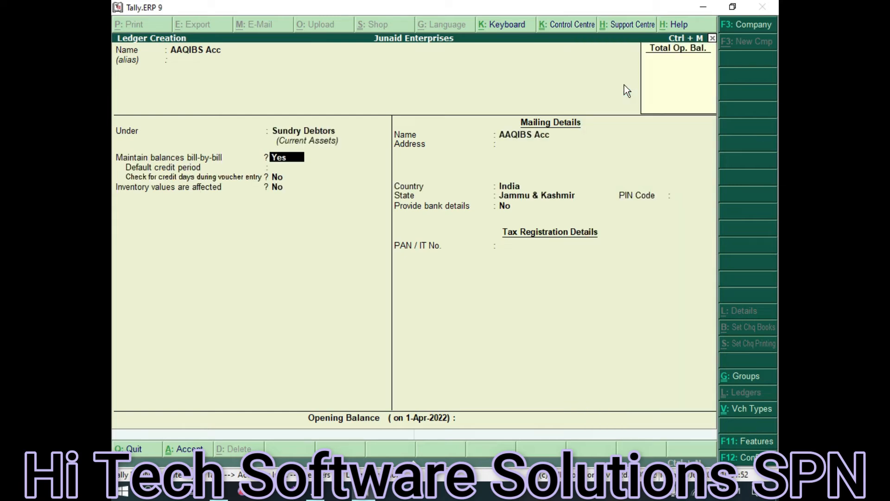
click(291, 160)
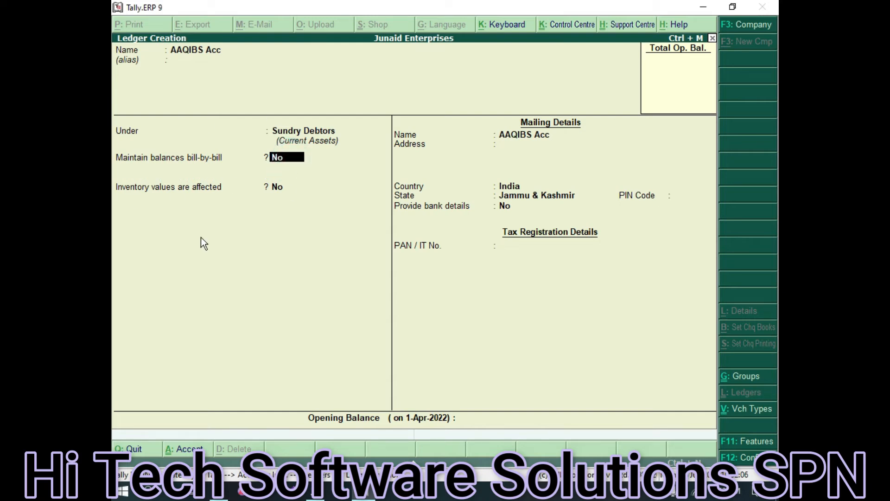
key(ctrl+a)
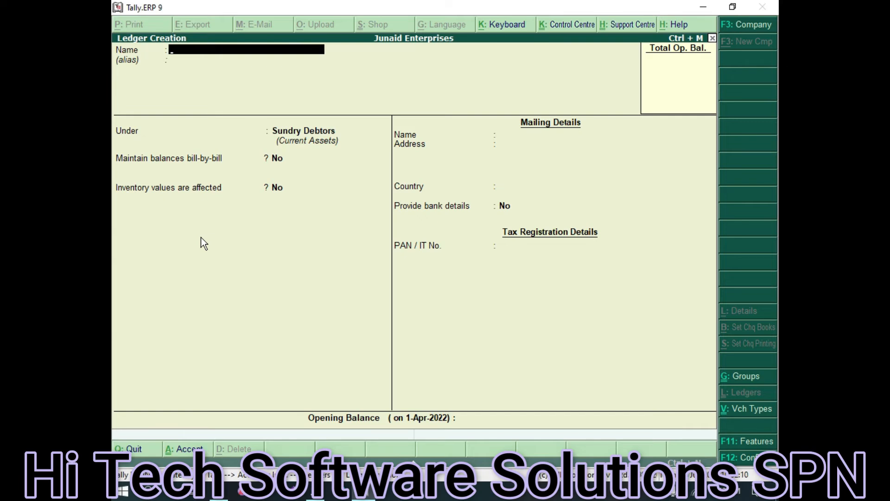
key(Escape)
key(Escape)
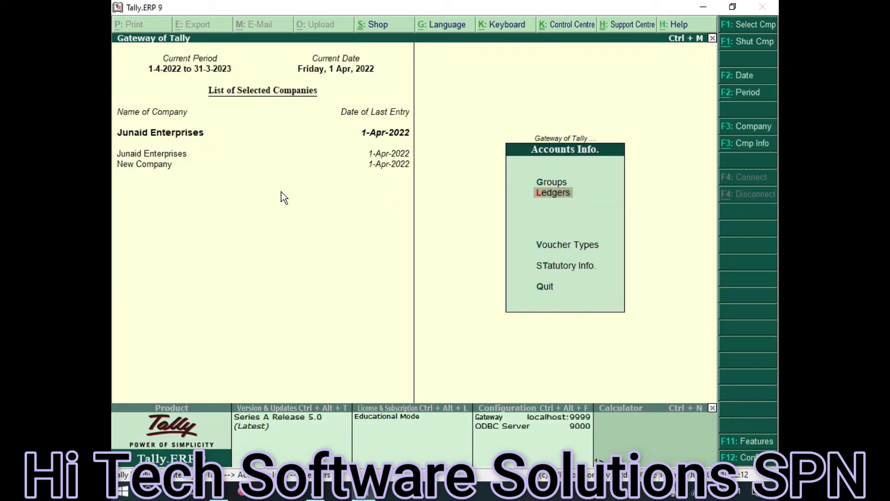
key(Escape)
Enter sales voucher ref 402 debiting AAQIBS Acc 5,000 and crediting Sales Acc, then save
click(589, 177)
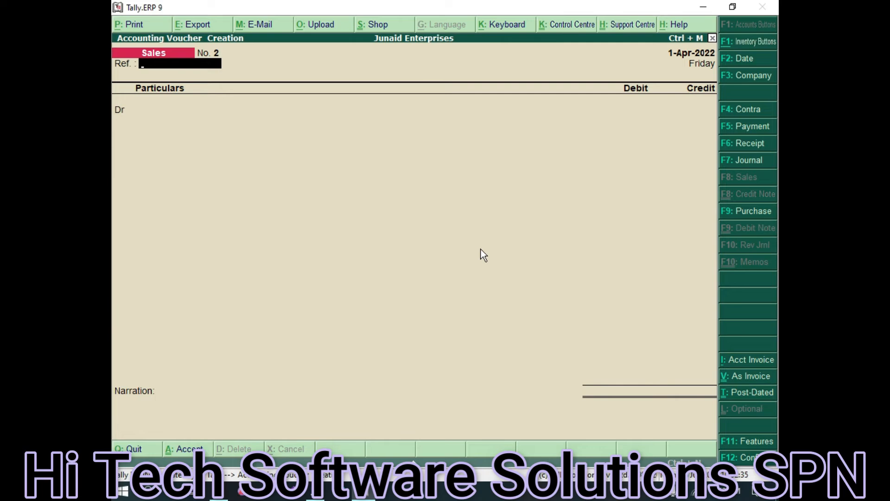
text(402)
key(Return)
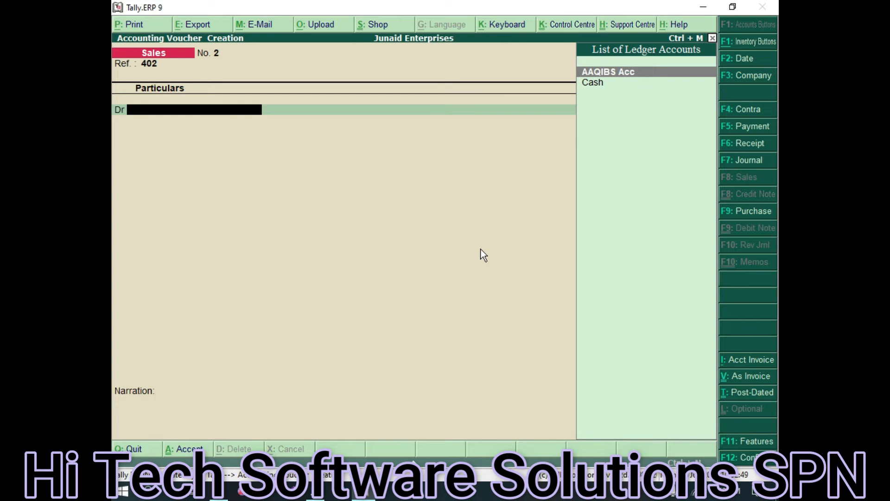
key(Return)
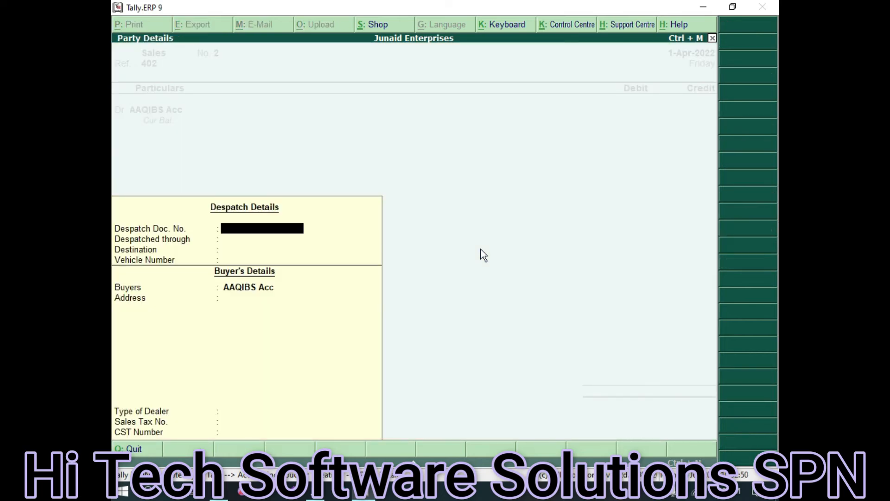
key(ctrl+a)
text(5000)
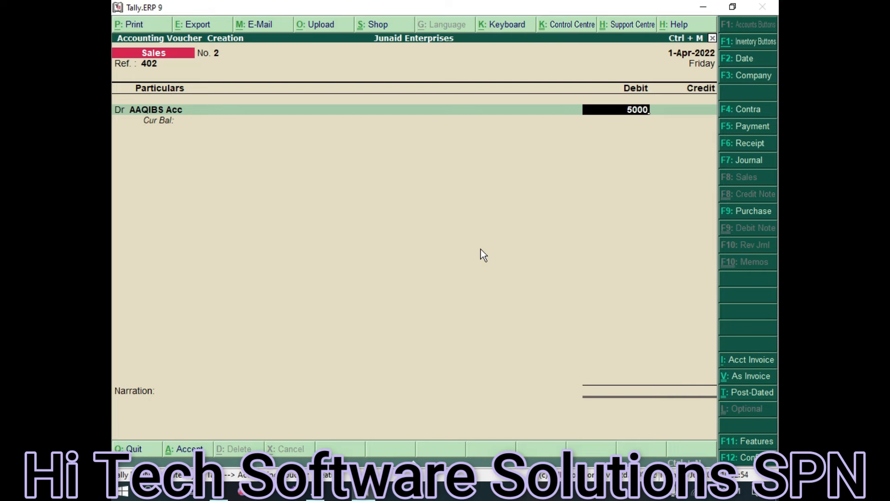
key(Return)
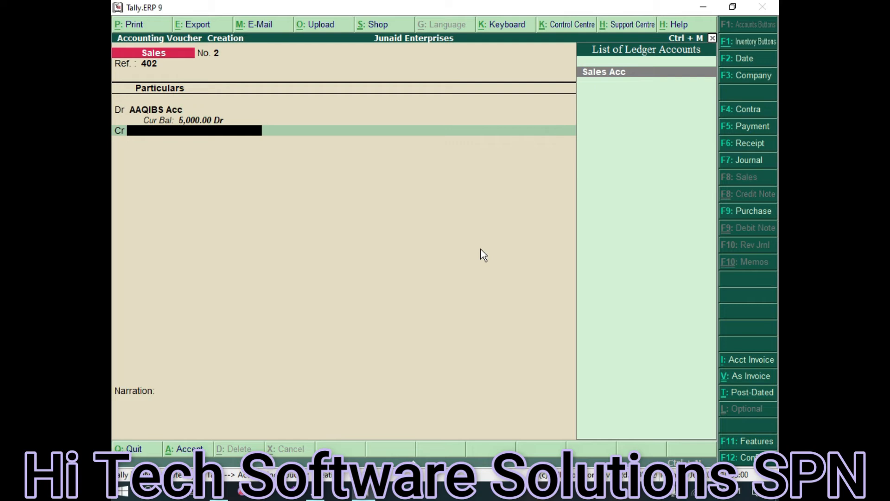
key(Return)
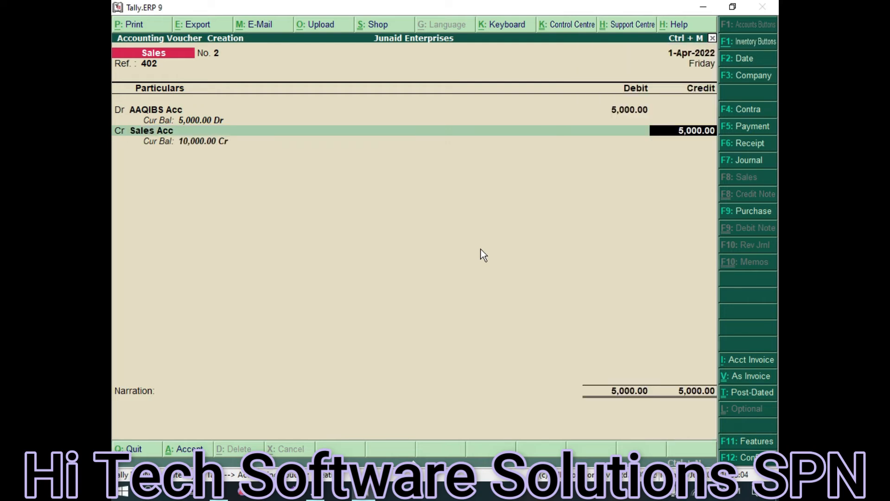
key(ctrl+a)
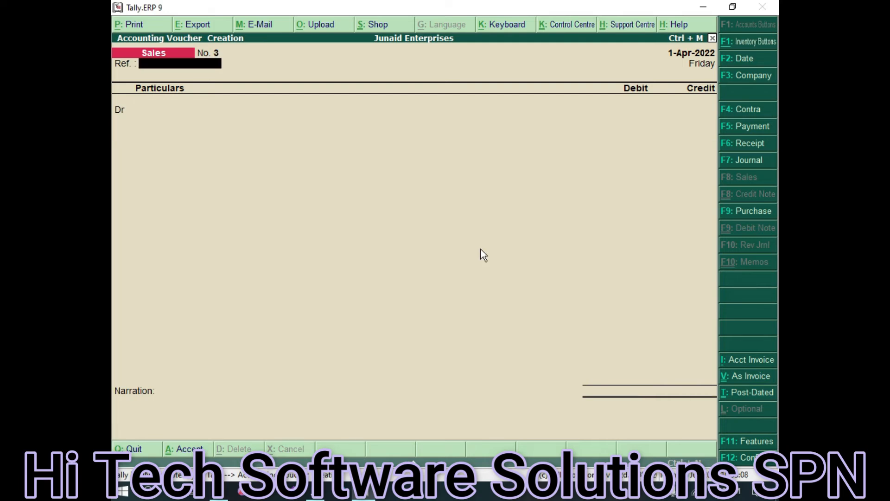
Reopen the last saved sales voucher No. 2, decline quitting, and open its print settings
key(Page_Up)
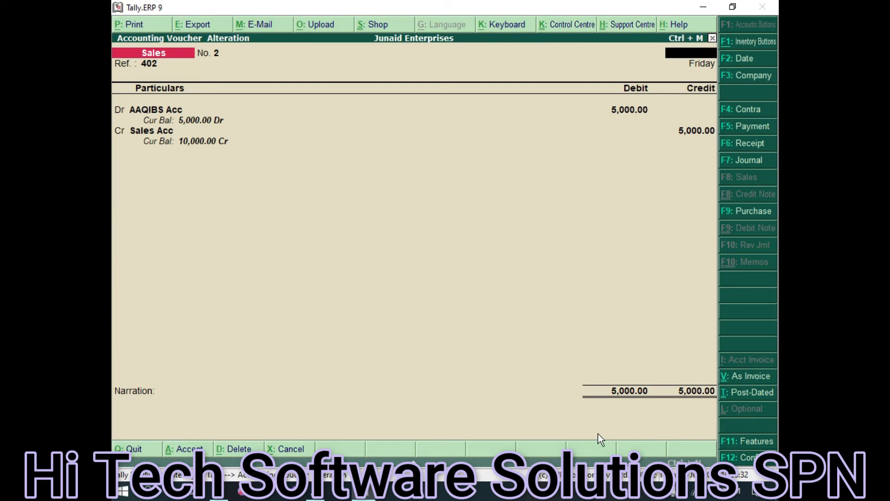
key(Escape)
click(558, 327)
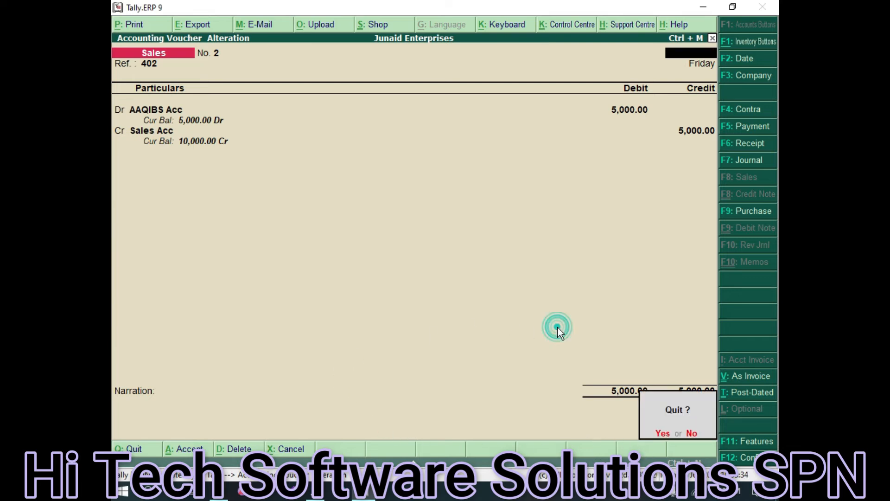
click(692, 434)
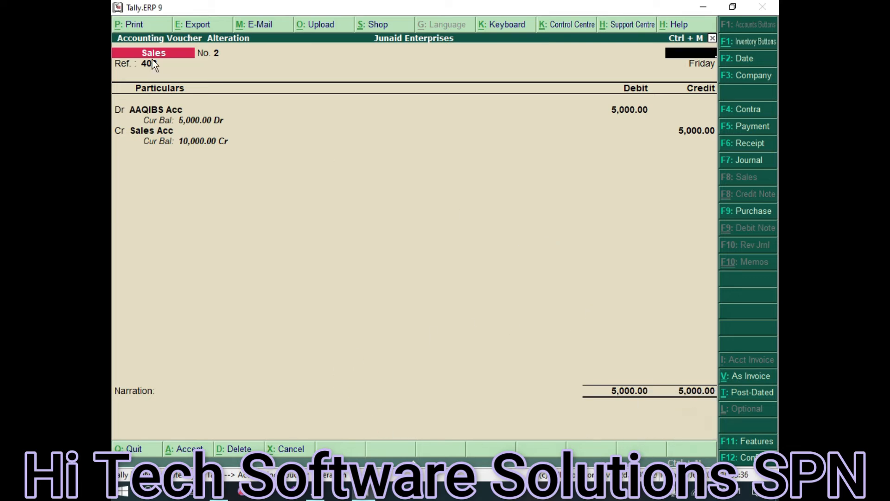
click(128, 25)
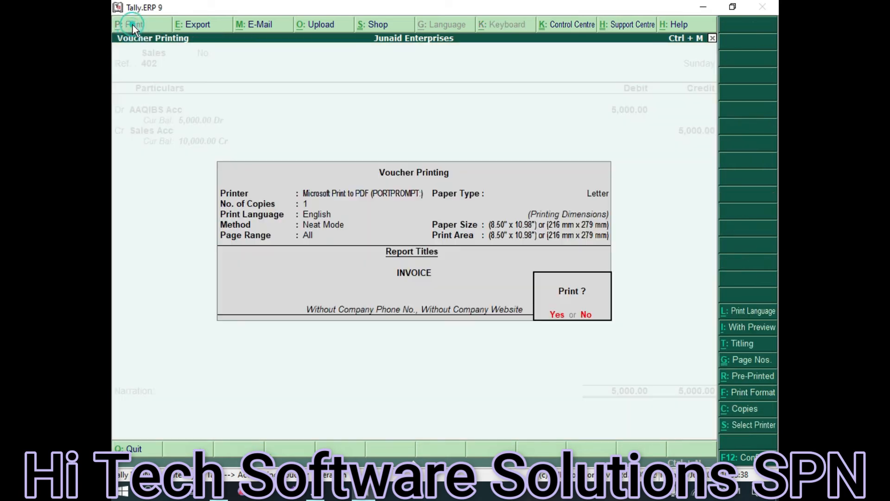
Print voucher No. 2 to a Desktop PDF named 'aaqibs invoice', then open File Explorer
click(558, 321)
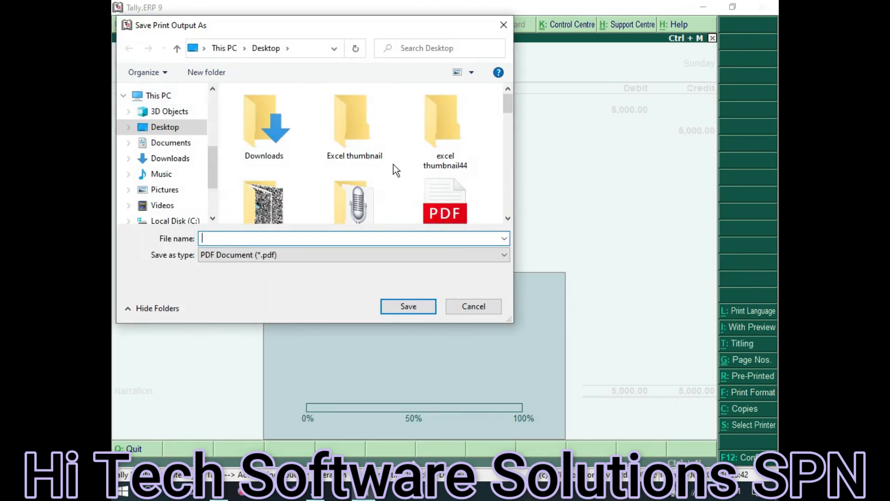
text(aaqibs invooice)
click(242, 238)
key(BackSpace)
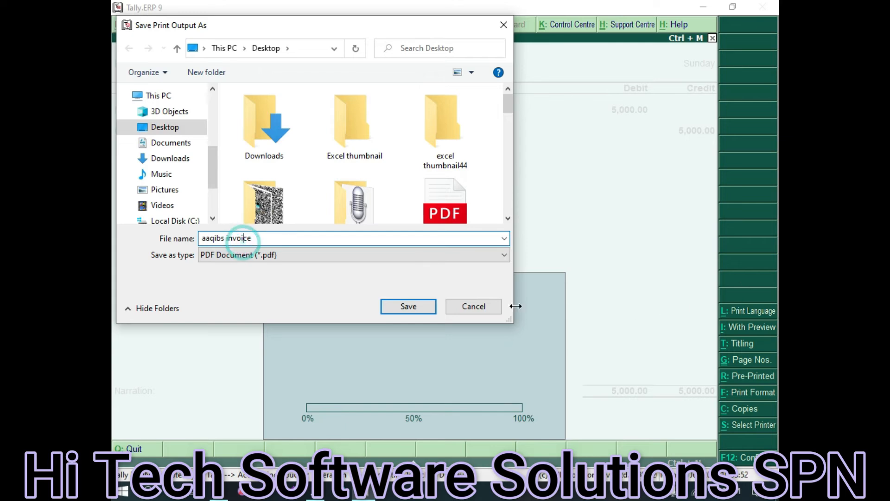
click(408, 306)
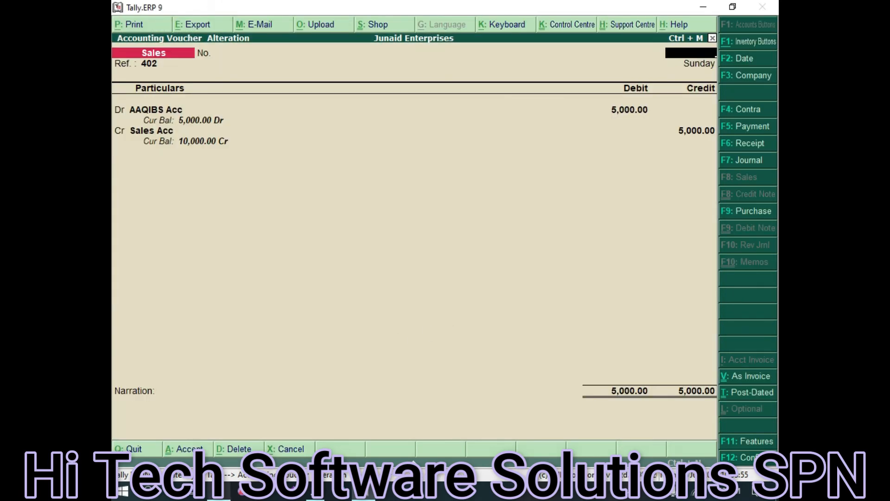
click(219, 491)
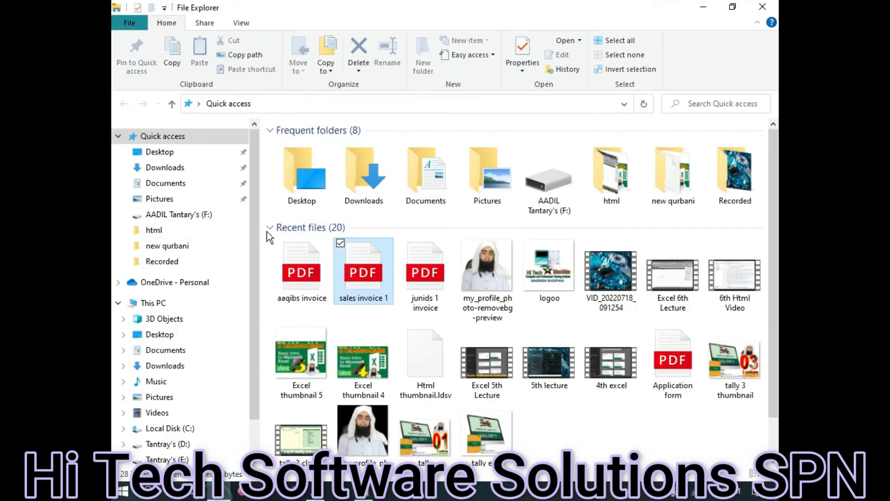
Open 'aaqibs invoice' from Quick access recent files so it shows in Edge
double_click(288, 280)
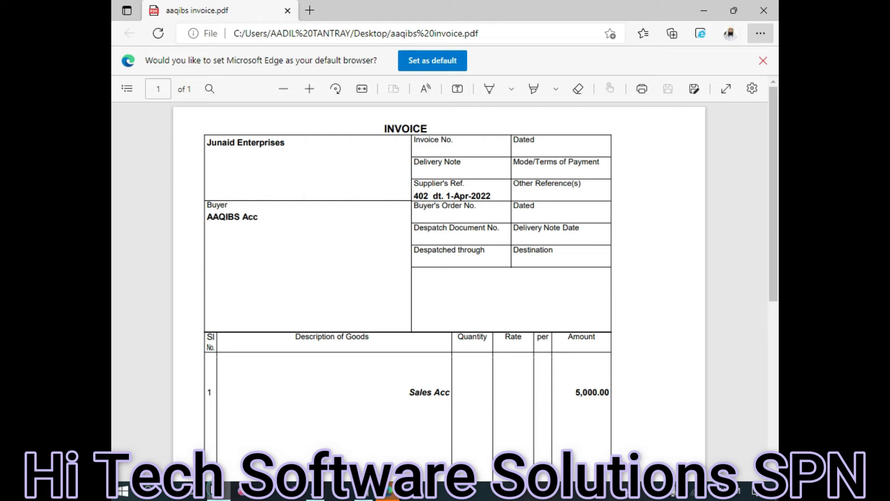
Open the 'sales invoice 1' PDF from File Explorer alongside the aaqibs invoice
mouse_move(214, 491)
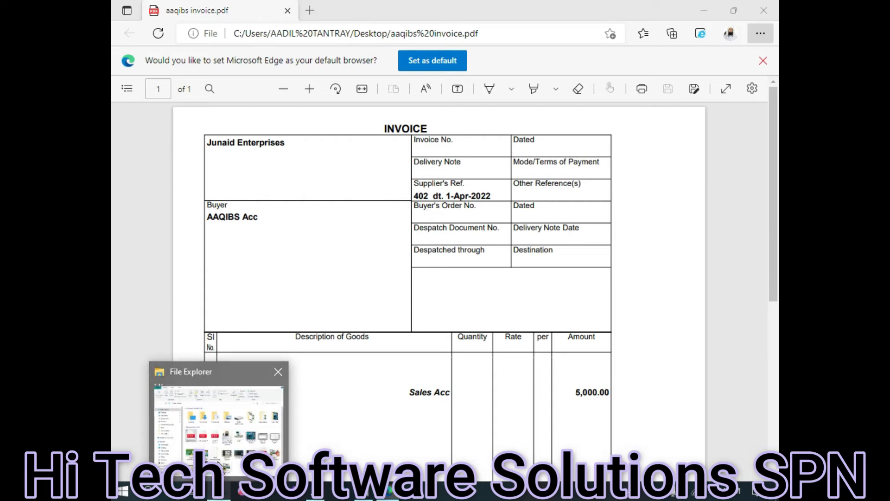
click(220, 464)
double_click(375, 284)
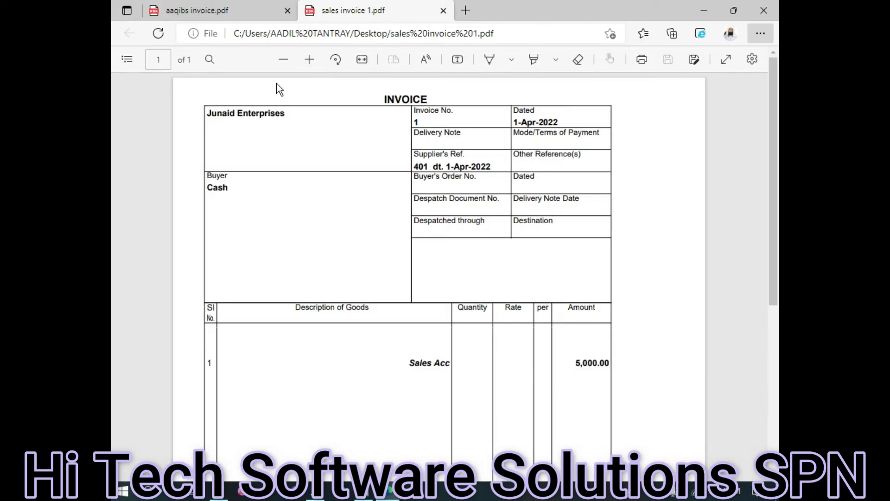
Compare the aaqibs invoice and sales invoice 1 tabs, then close Edge and return to Tally
click(197, 10)
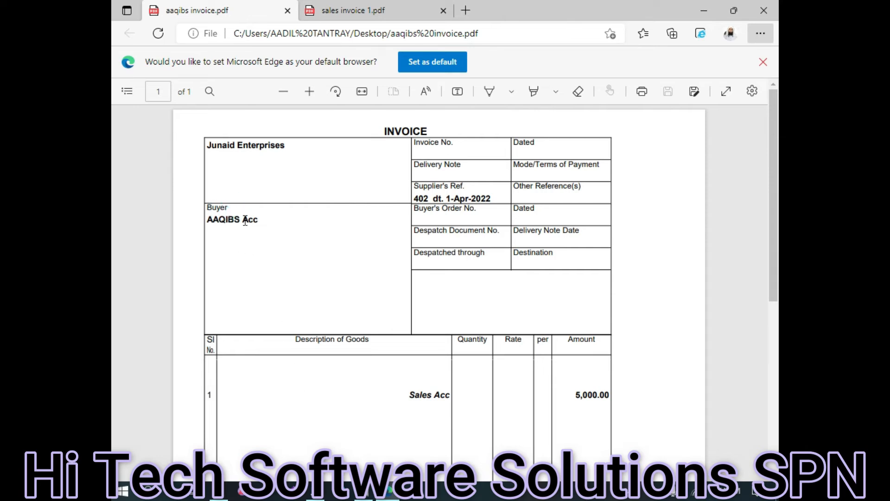
click(366, 13)
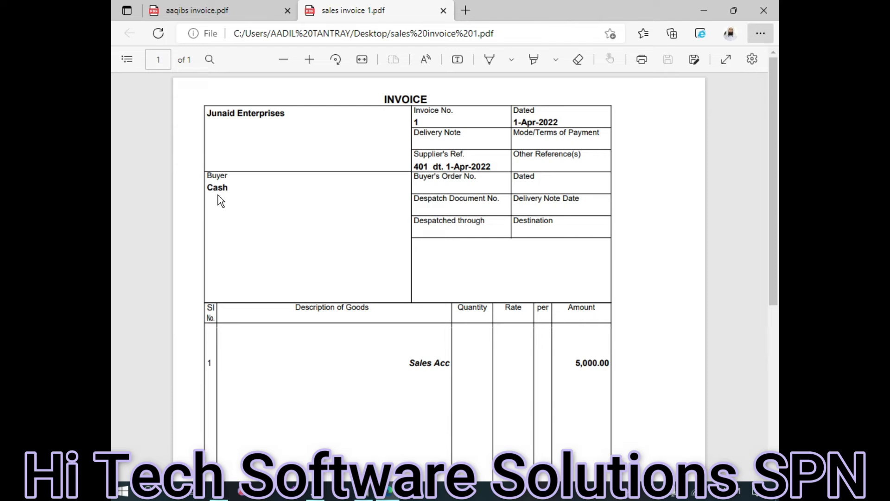
click(208, 12)
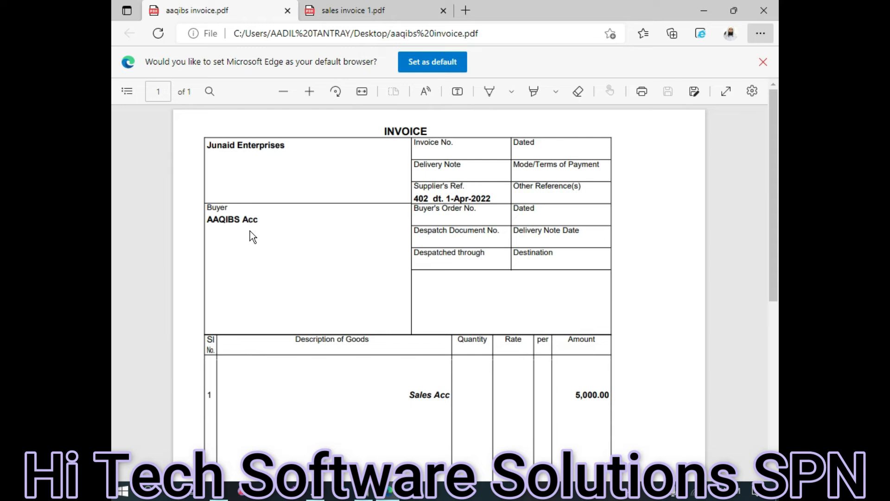
scroll(470, 354, down, 5)
scroll(486, 163, up, 1)
scroll(545, 254, up, 4)
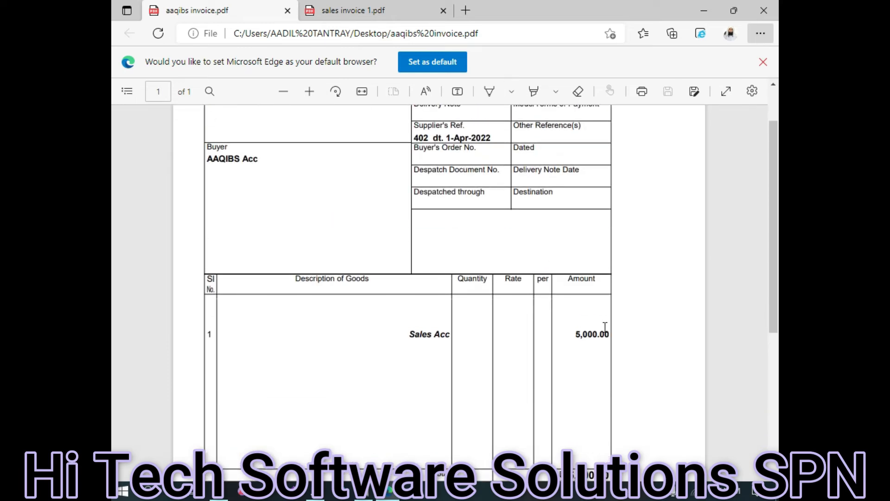
scroll(547, 154, up, 1)
scroll(542, 149, up, 2)
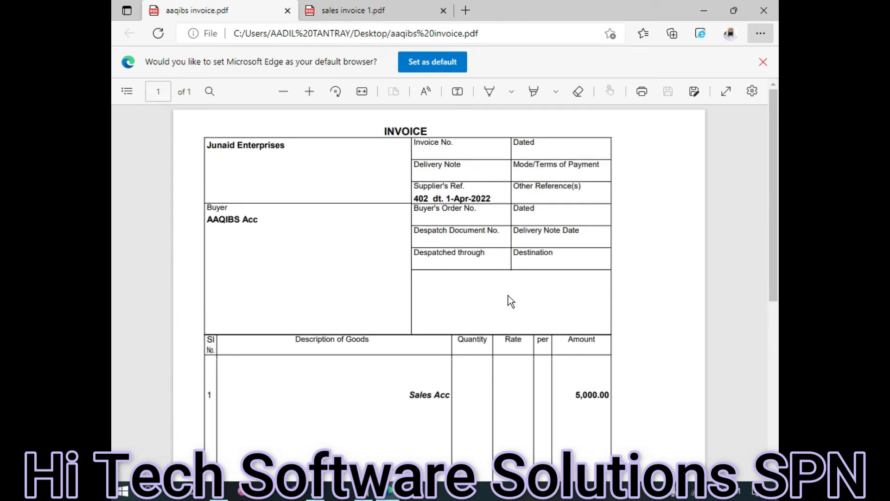
click(776, 7)
click(363, 491)
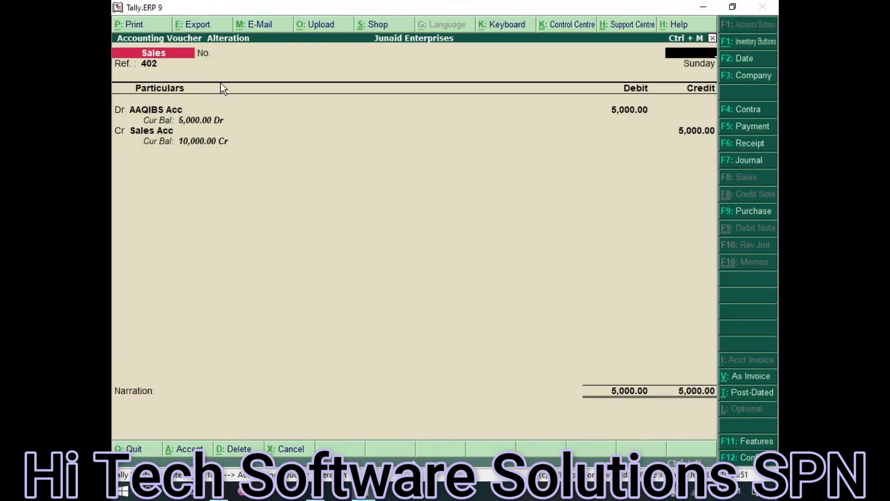
Quit Voucher Alteration and then Voucher Creation, answering Yes to each Quit prompt
key(Escape)
key(y)
key(Escape)
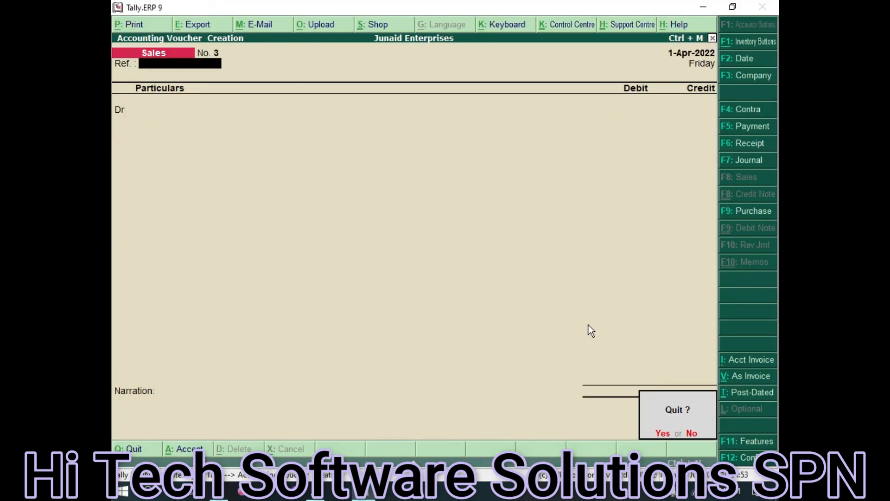
key(y)
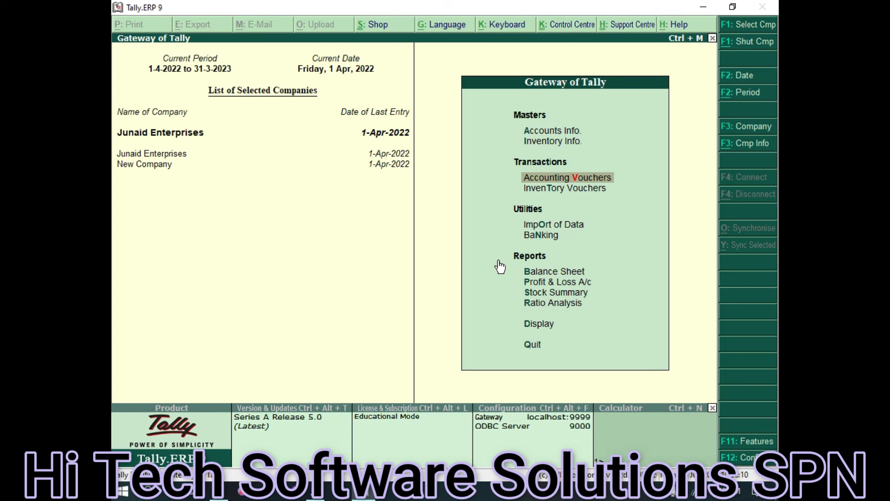
Enter Accounting Vouchers from the Gateway, landing on a new Sales voucher No. 3
key(Return)
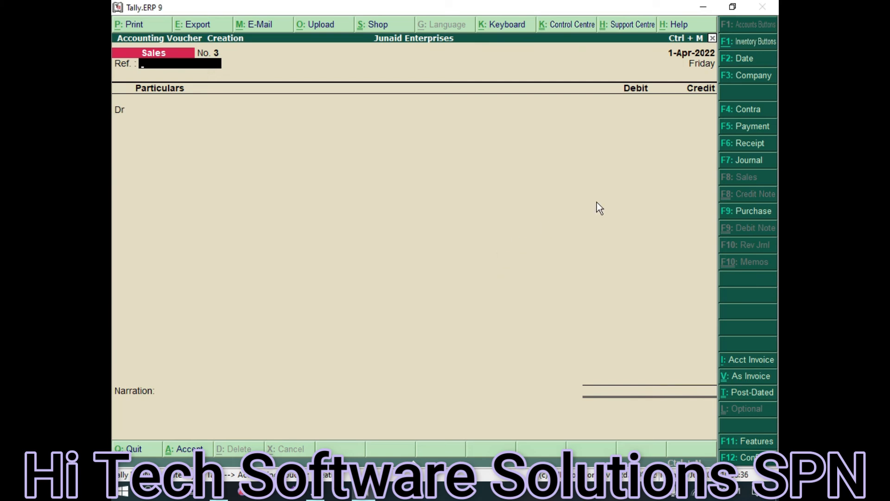
Record a Receipt voucher with Cash as account, AAQIBS Acc in Particulars, 3,000, and save it
click(747, 143)
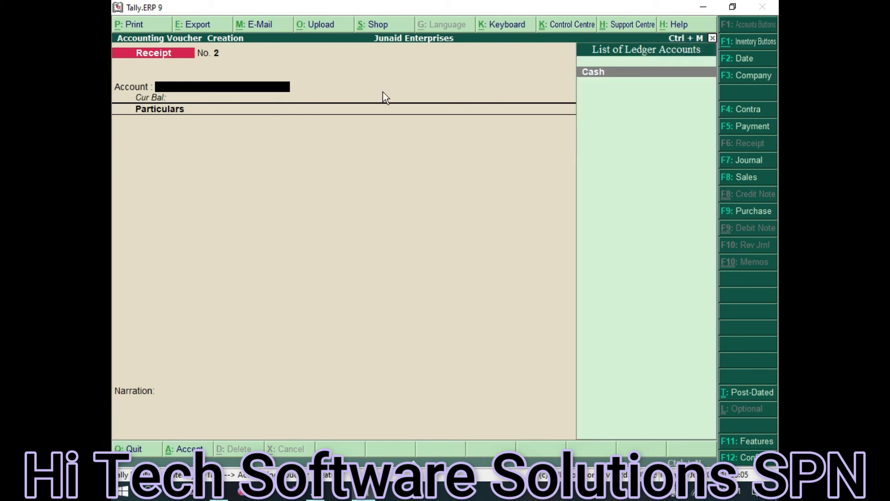
key(Return)
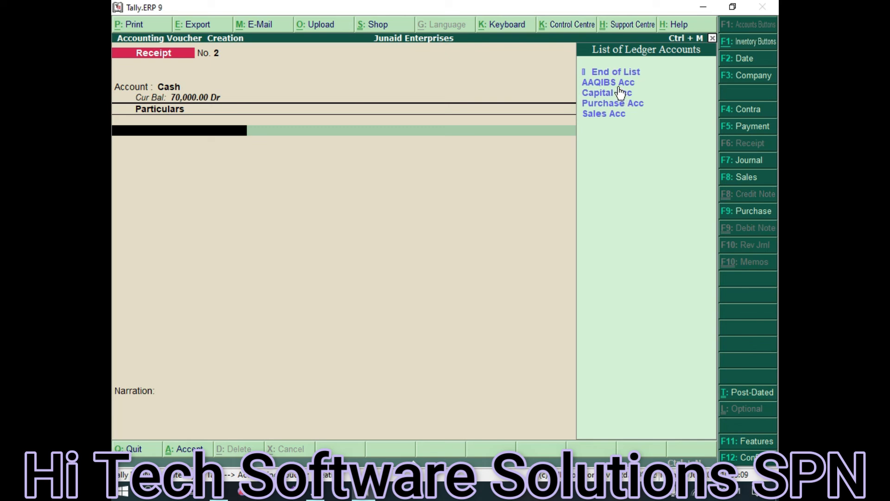
key(Down)
key(Return)
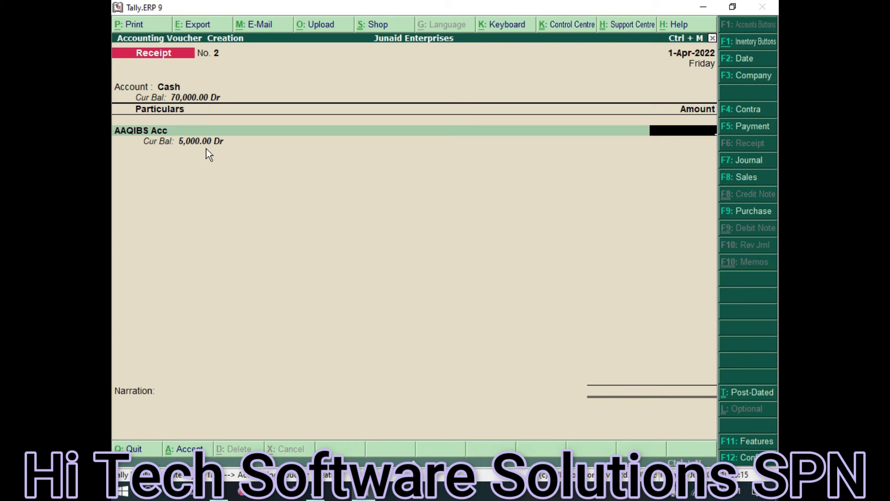
text(3000)
key(Return)
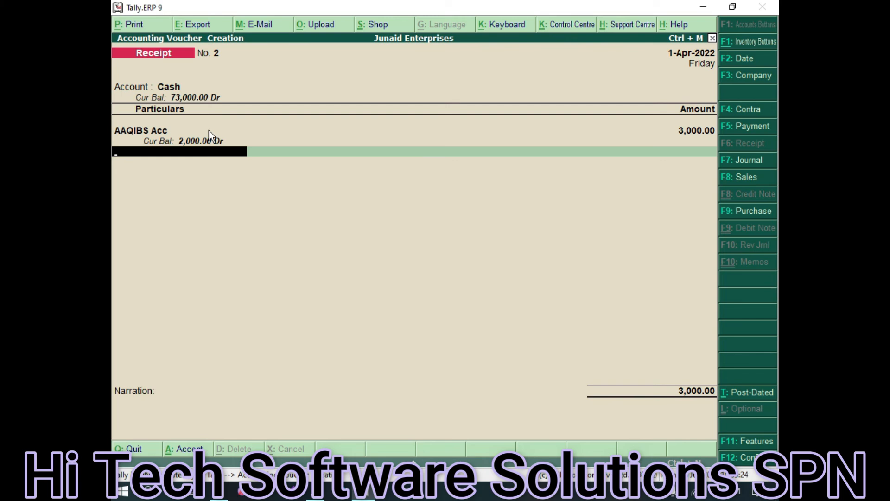
key(ctrl+a)
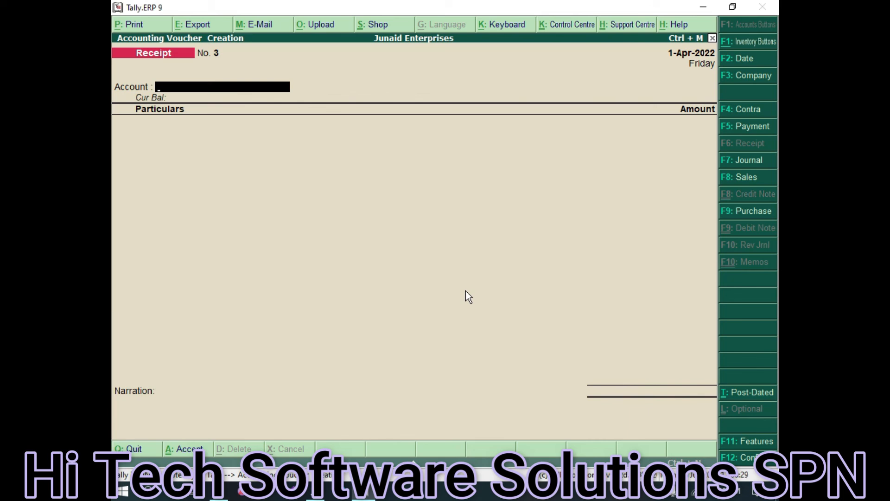
Abandon the blank receipt voucher and start creating a new single ledger
key(Escape)
key(y)
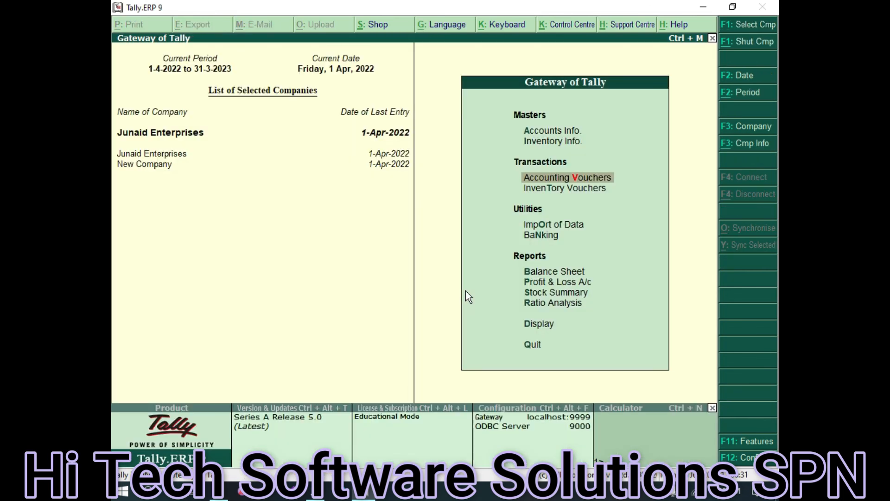
click(550, 131)
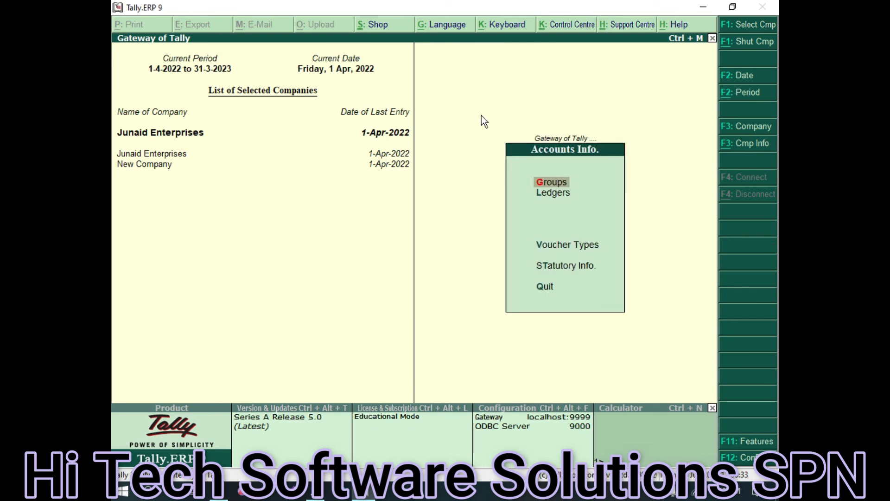
click(556, 195)
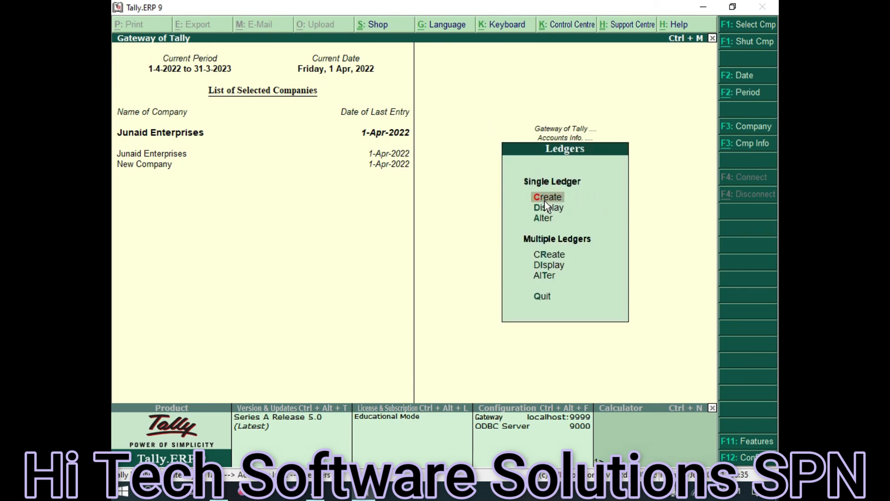
click(547, 195)
Name the ledger 'Bank Acc', group it under Bank Accounts, reconciling from 1-Apr-2022
text(Banlk)
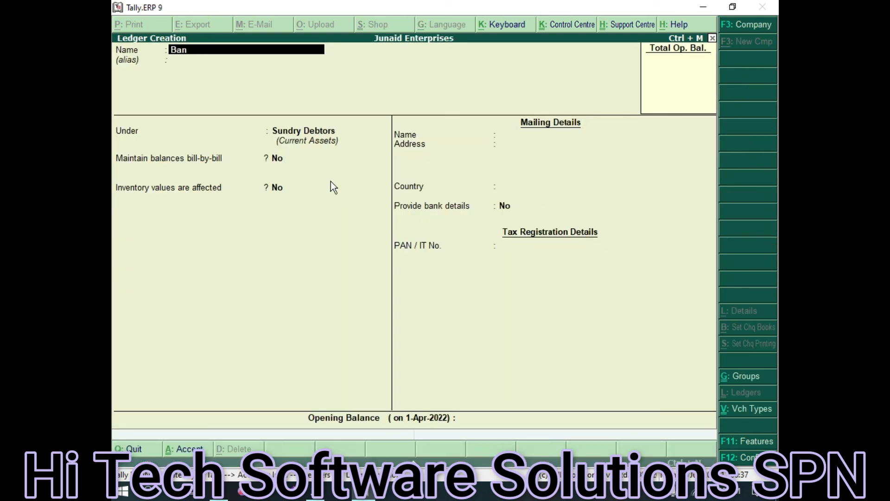
key(BackSpace)
key(BackSpace)
text(k acc)
key(Return)
key(Return)
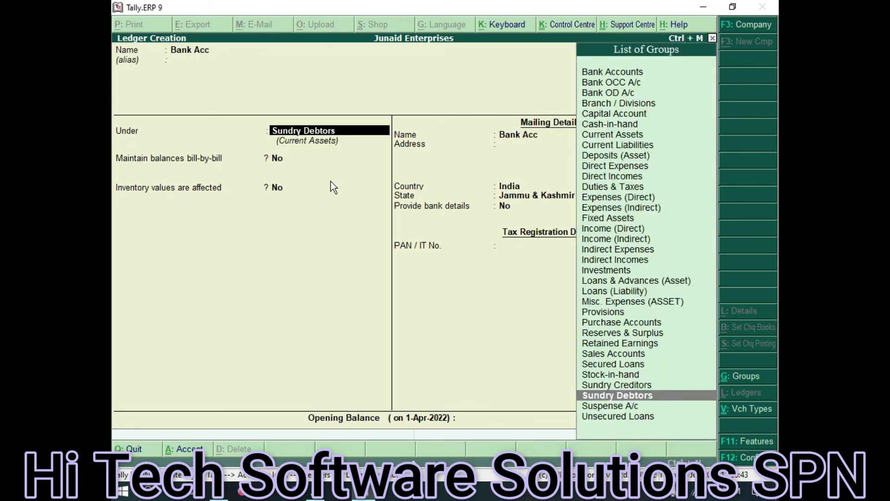
text(Ban)
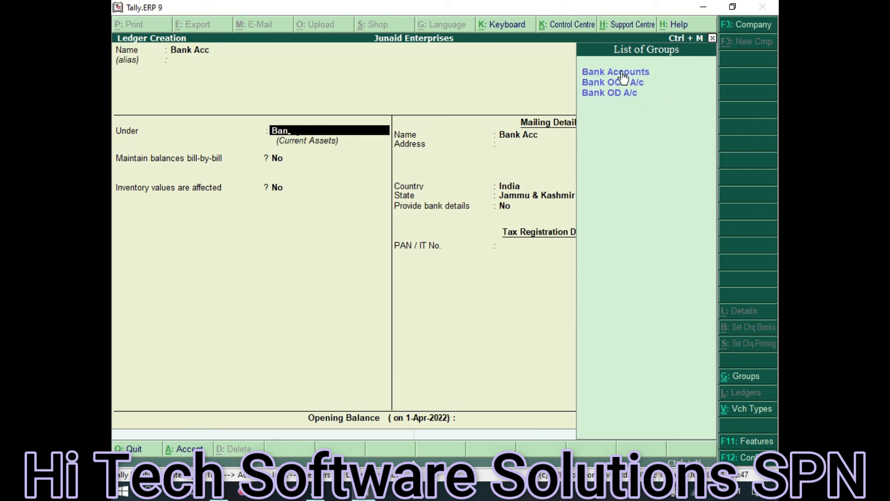
click(670, 73)
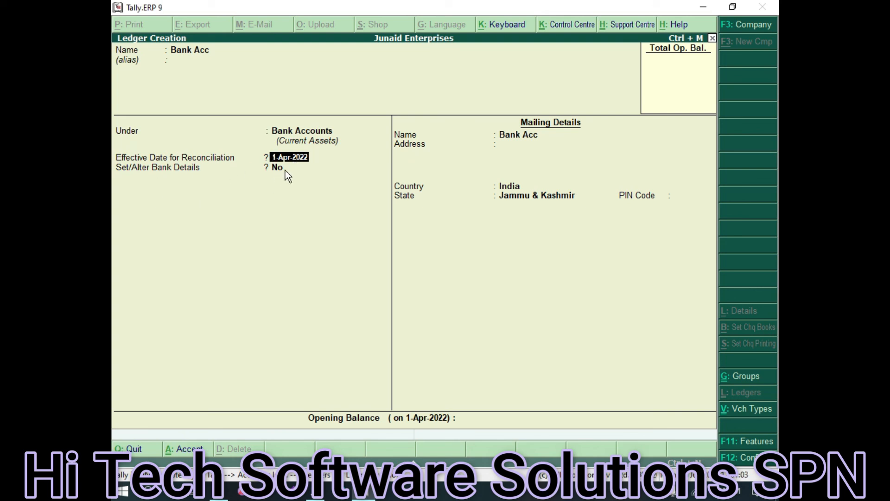
key(Return)
key(Return)
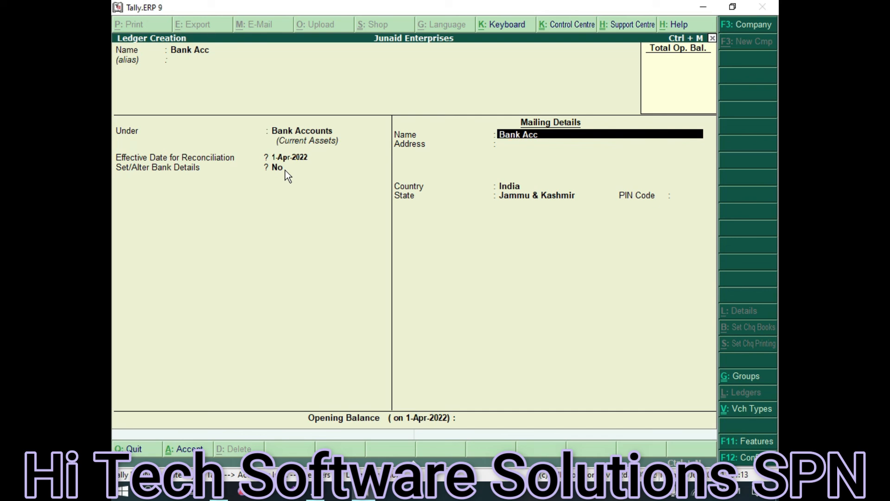
Keep Bank Acc as the mailing name and enter the two mailing address lines
key(Return)
text(Shopian)
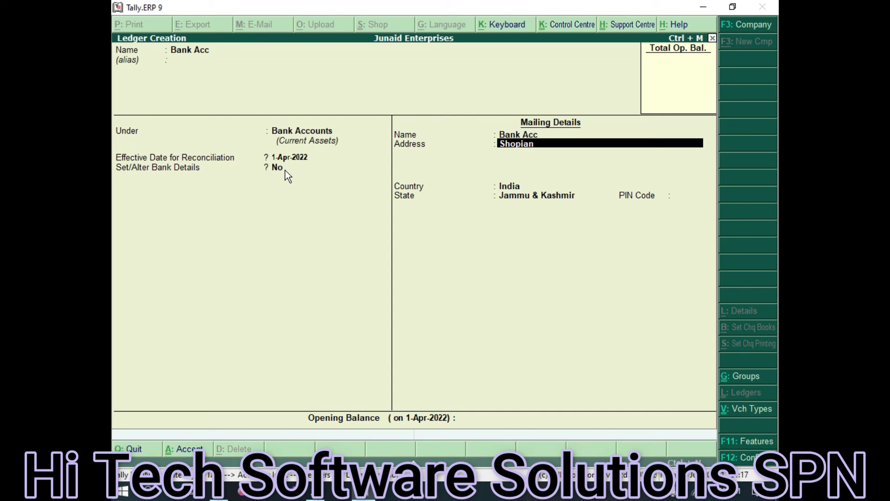
key(Return)
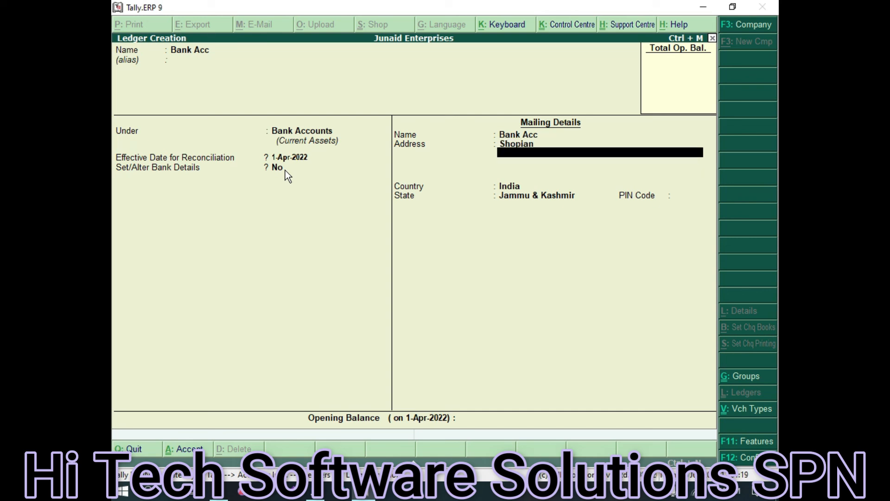
text(Srinaga)
key(Return)
key(Return)
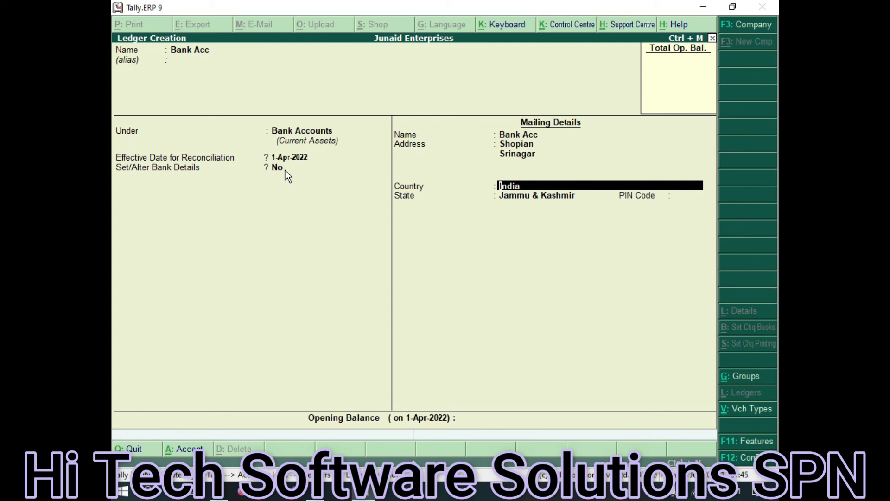
Accept country and state, enter the PIN code, and save the Bank Acc ledger
key(Return)
key(Return)
text(192303)
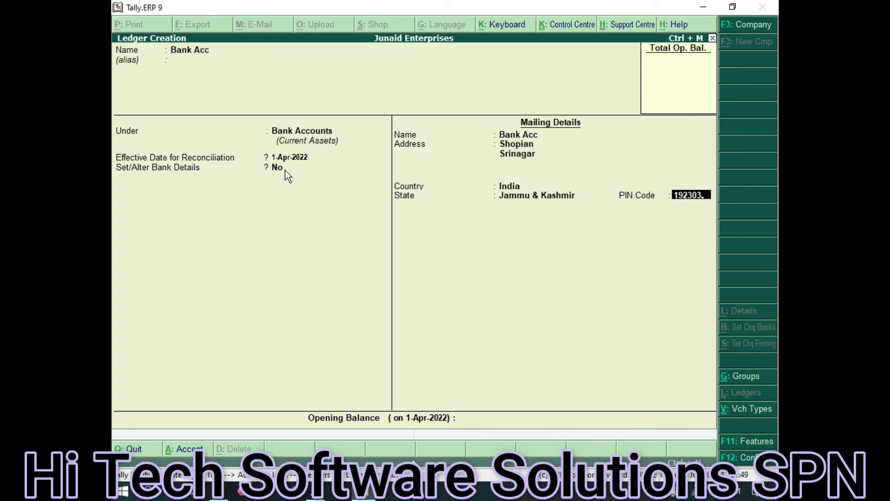
key(Return)
key(ctrl+a)
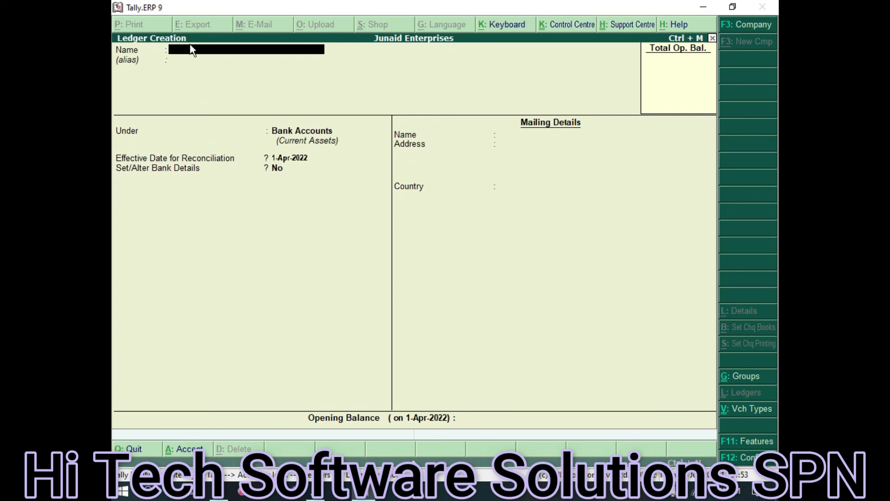
key(Escape)
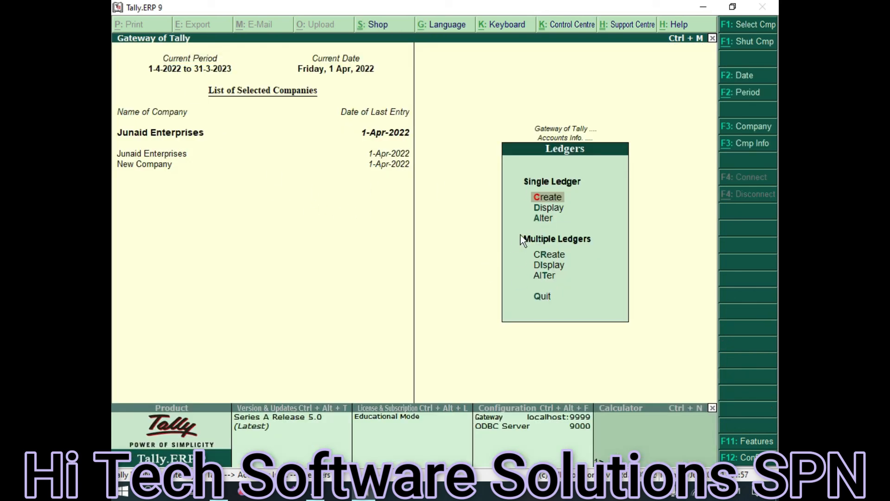
Start Contra voucher No. 1 dated 1-Apr-2022 from Accounting Vouchers
key(Escape)
key(Escape)
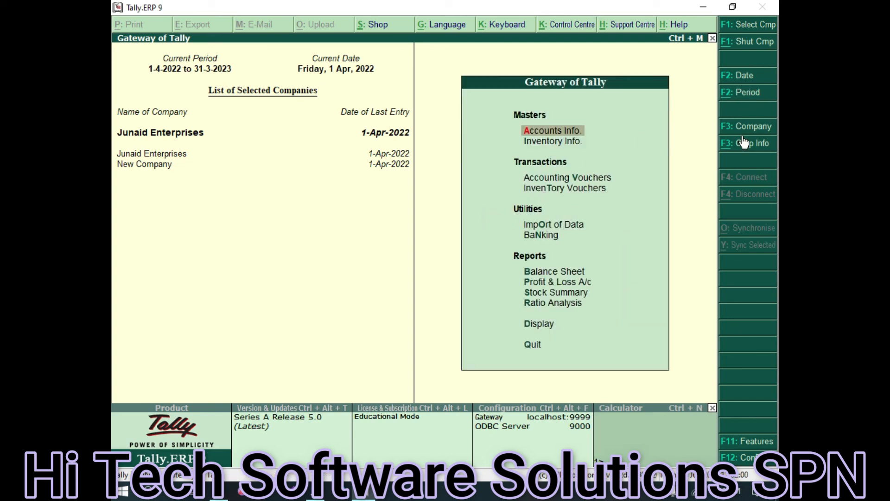
click(589, 181)
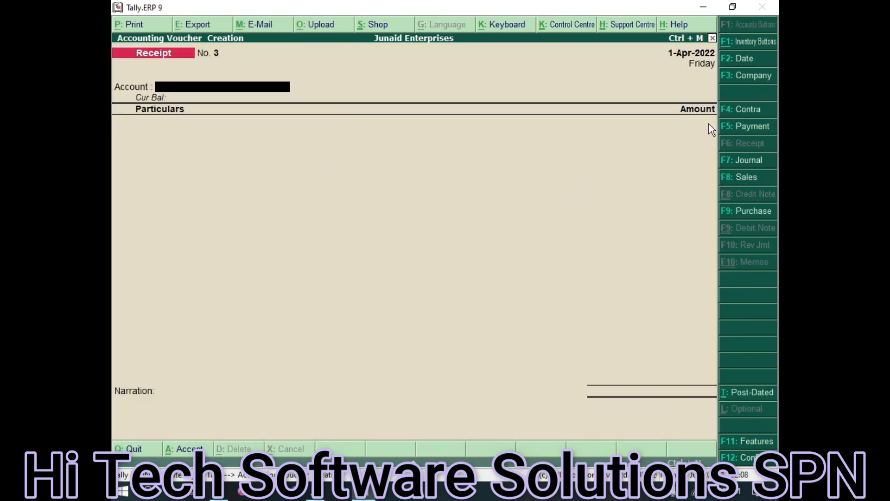
click(746, 111)
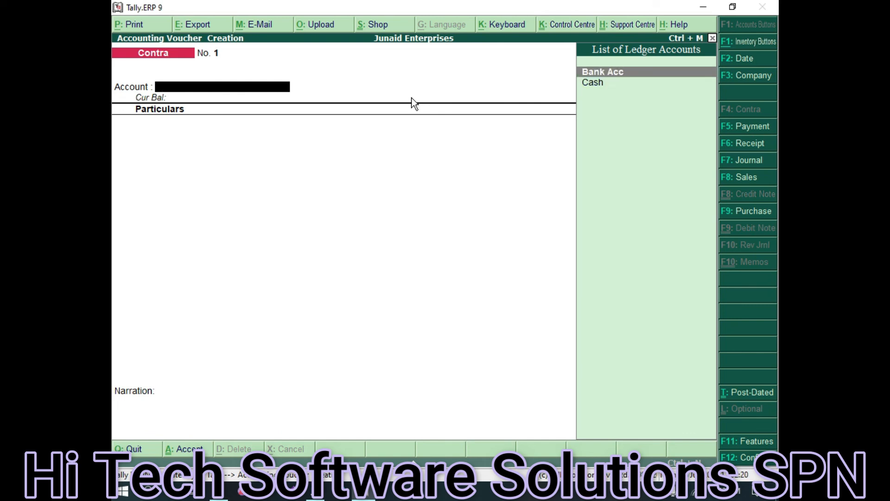
Enter Bank Acc as account, Cash as particulars with amount 3,000.00, and save
key(Return)
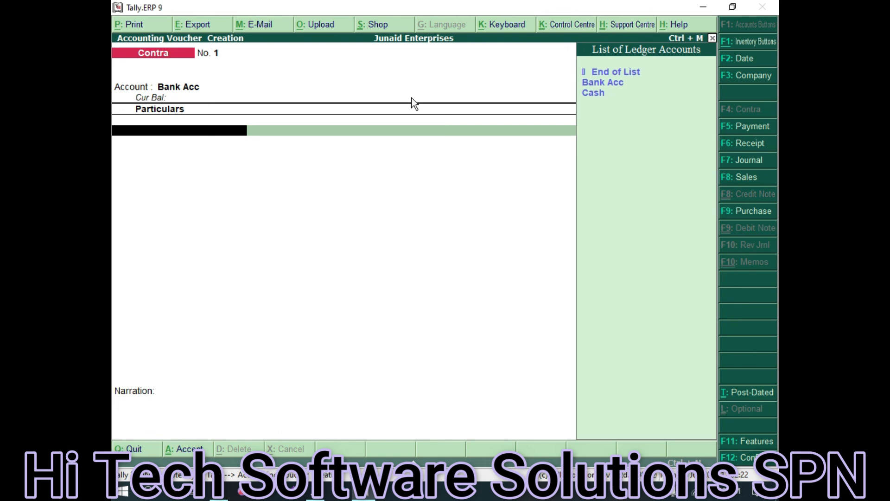
key(Down)
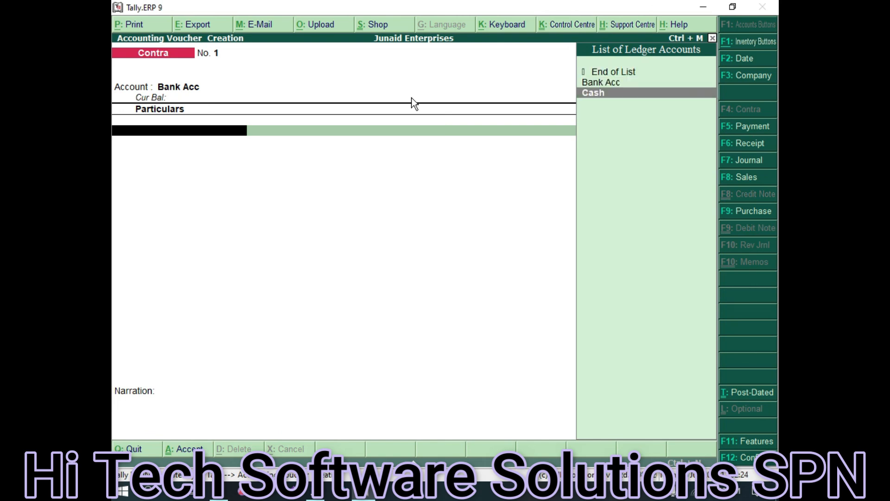
key(Return)
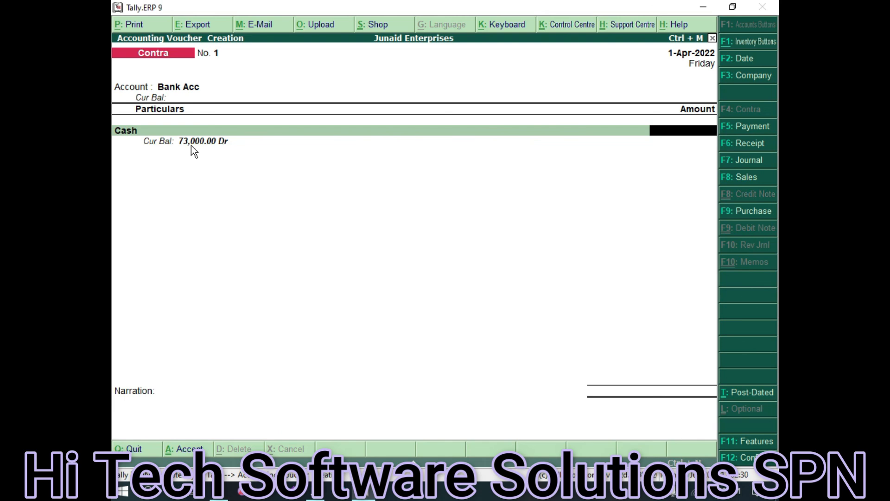
text(3000)
key(Return)
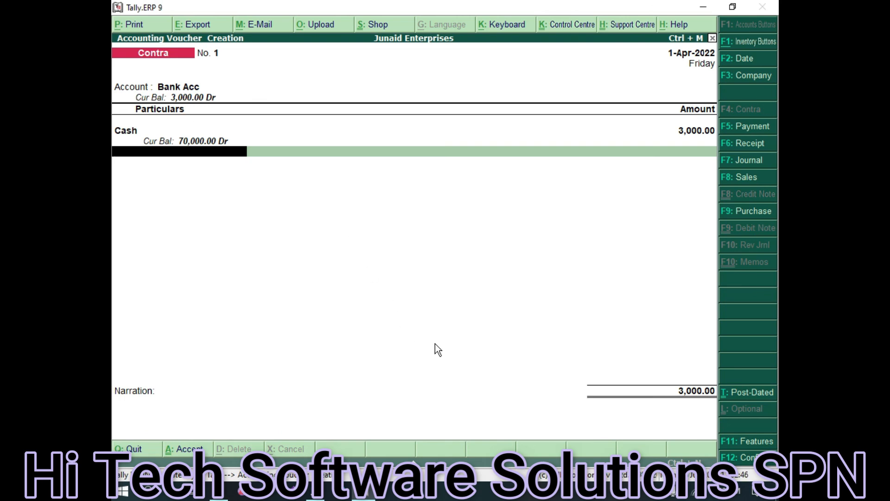
key(ctrl+a)
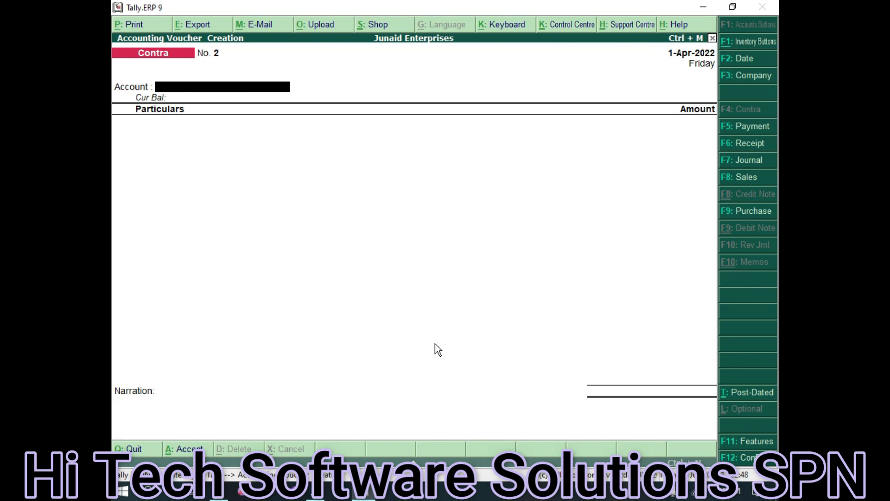
Reopen Contra voucher No. 1 and print it to a PDF named 'bank invoice 1'
key(Page_Up)
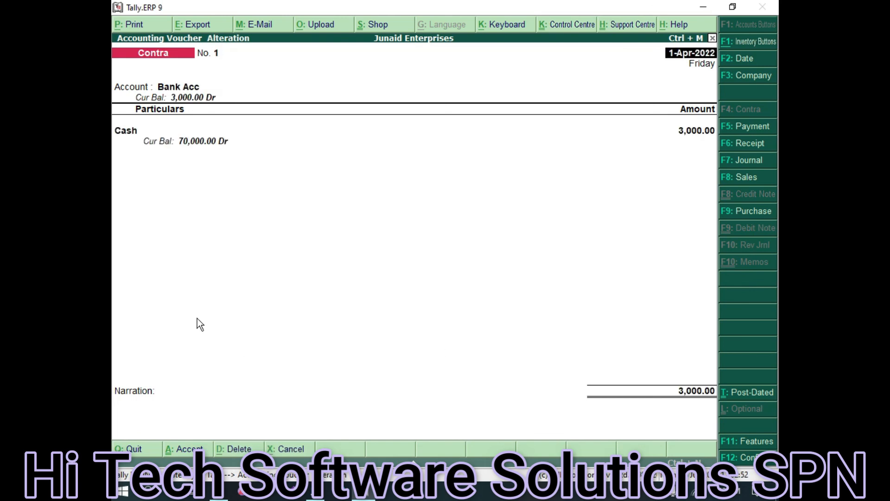
click(128, 25)
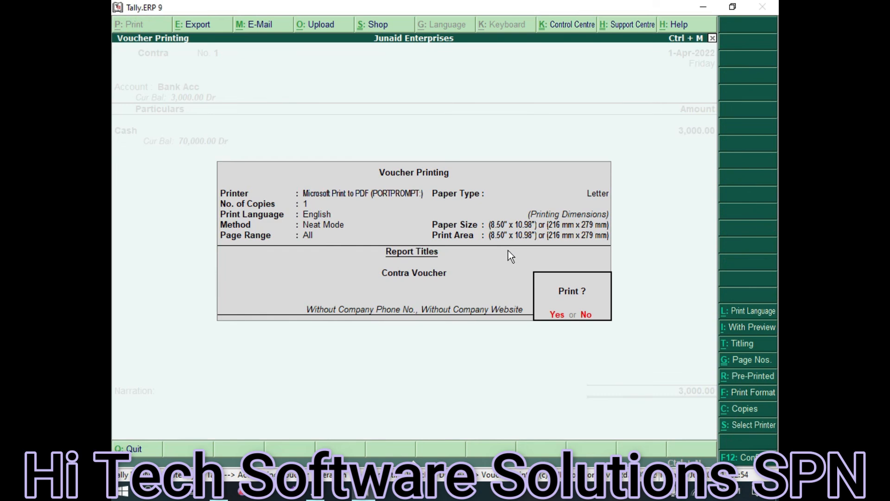
click(556, 314)
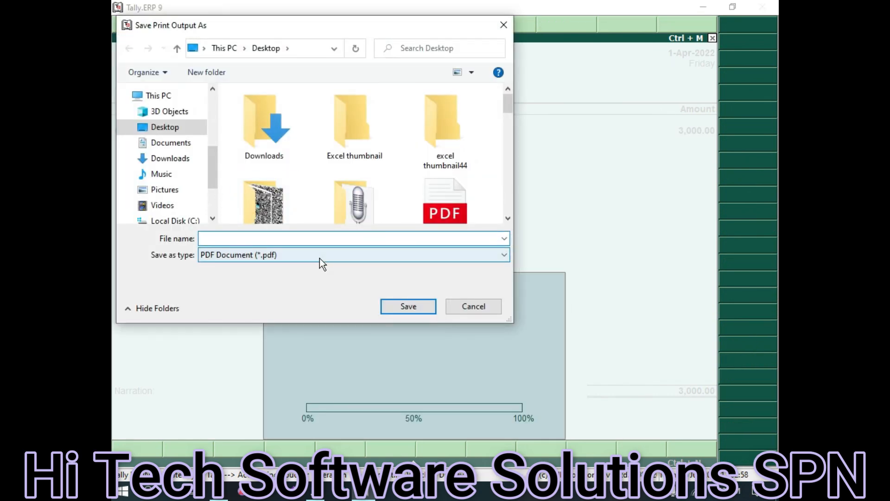
text(bank invoice 1)
click(420, 308)
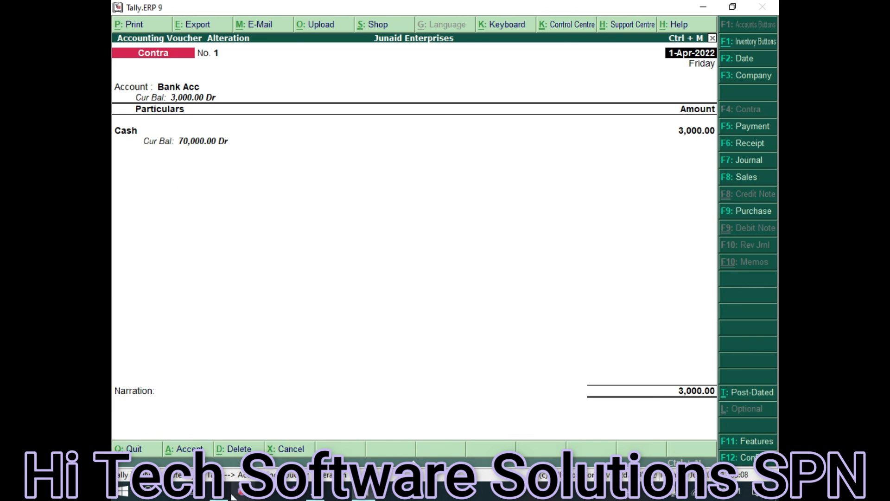
click(224, 460)
Open the 'bank invoice 1' PDF from File Explorer's recent files in Edge
click(308, 283)
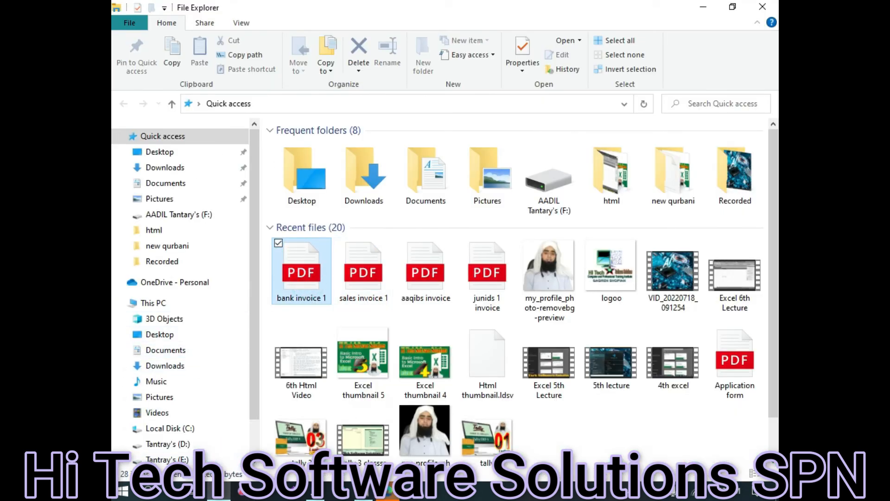
click(388, 491)
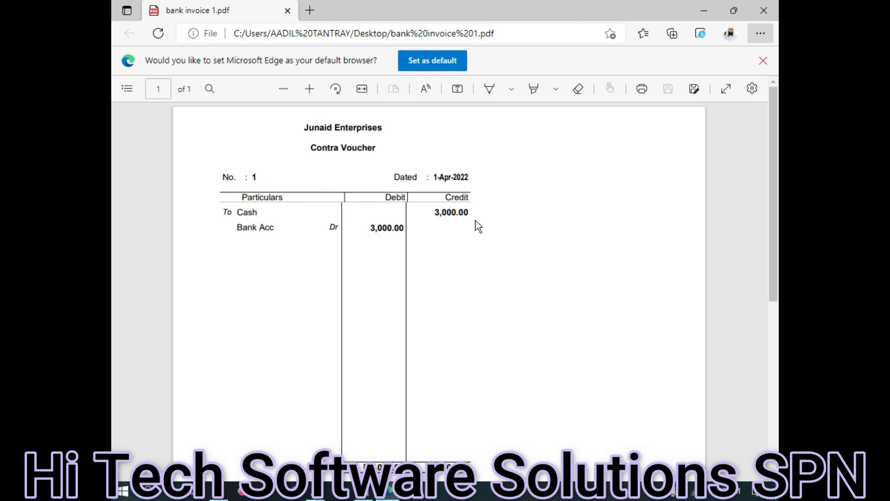
drag(237, 212, 430, 234)
click(395, 235)
click(437, 199)
click(477, 214)
click(295, 212)
click(445, 213)
click(464, 209)
double_click(447, 211)
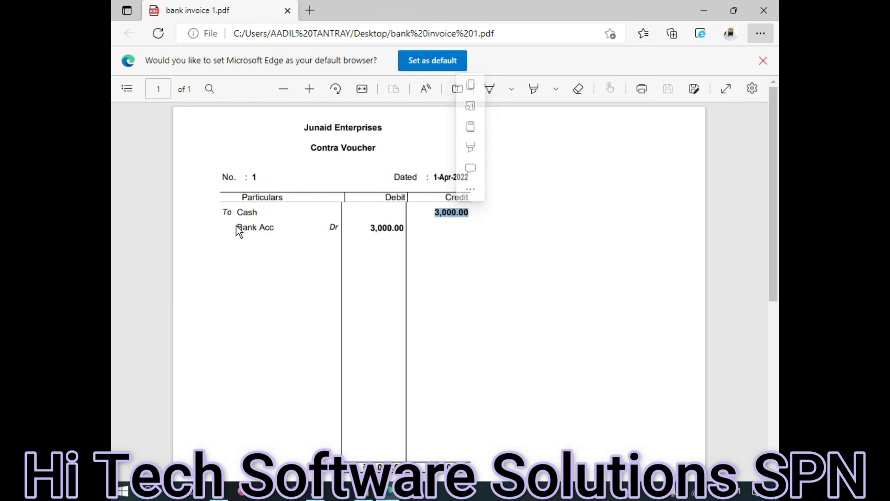
click(384, 227)
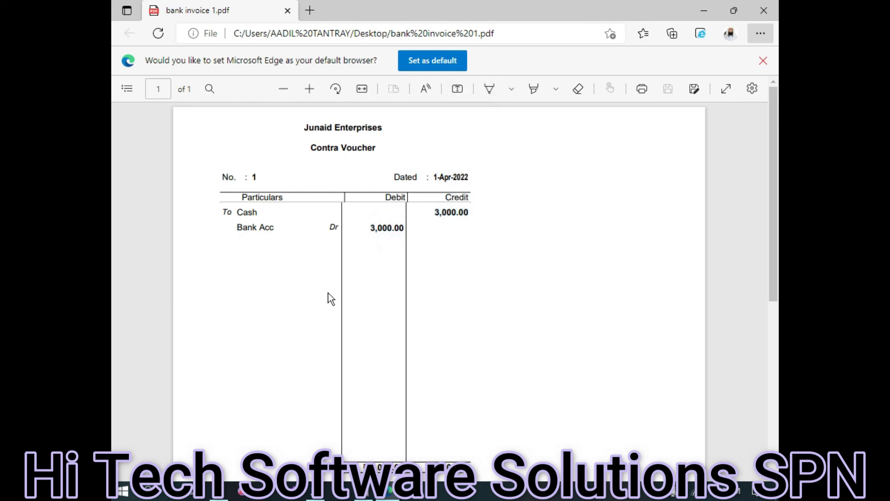